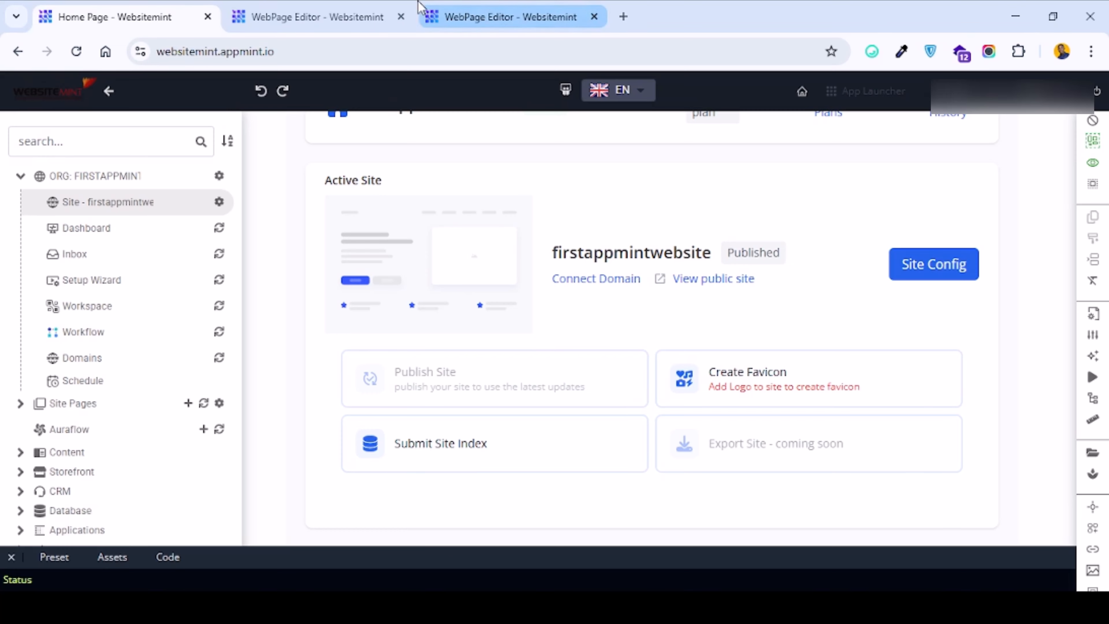
# Switch to the about-us page editor tab and review its header and content sections.
pyautogui.click(511, 13)
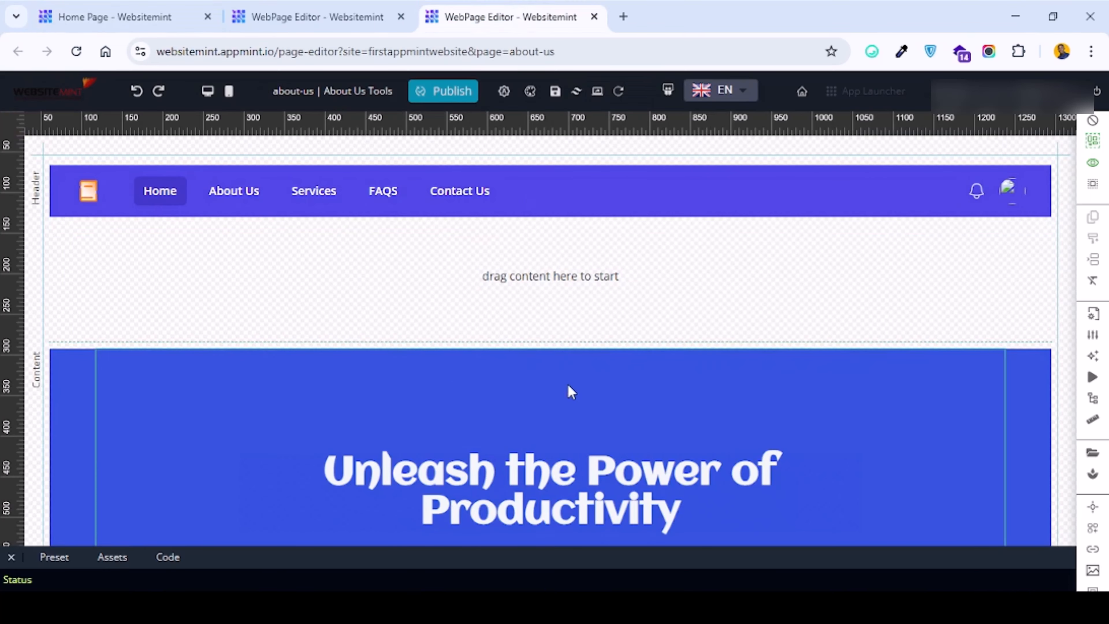
pyautogui.scroll(-10, 567, 384)
pyautogui.scroll(10, 465, 272)
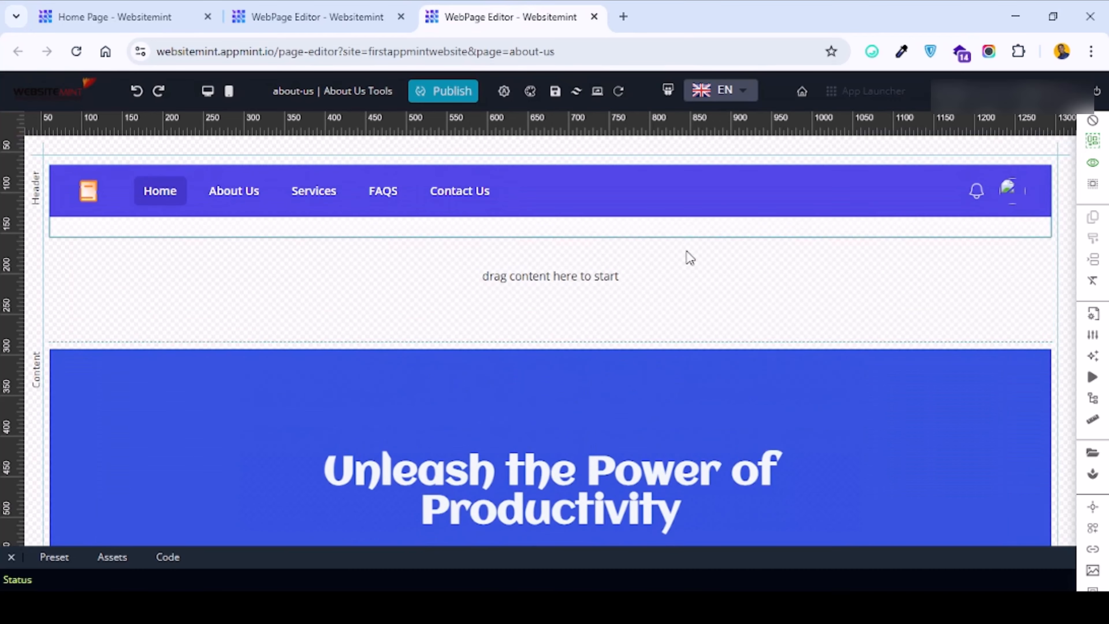
pyautogui.scroll(-4, 571, 376)
pyautogui.scroll(4, 567, 367)
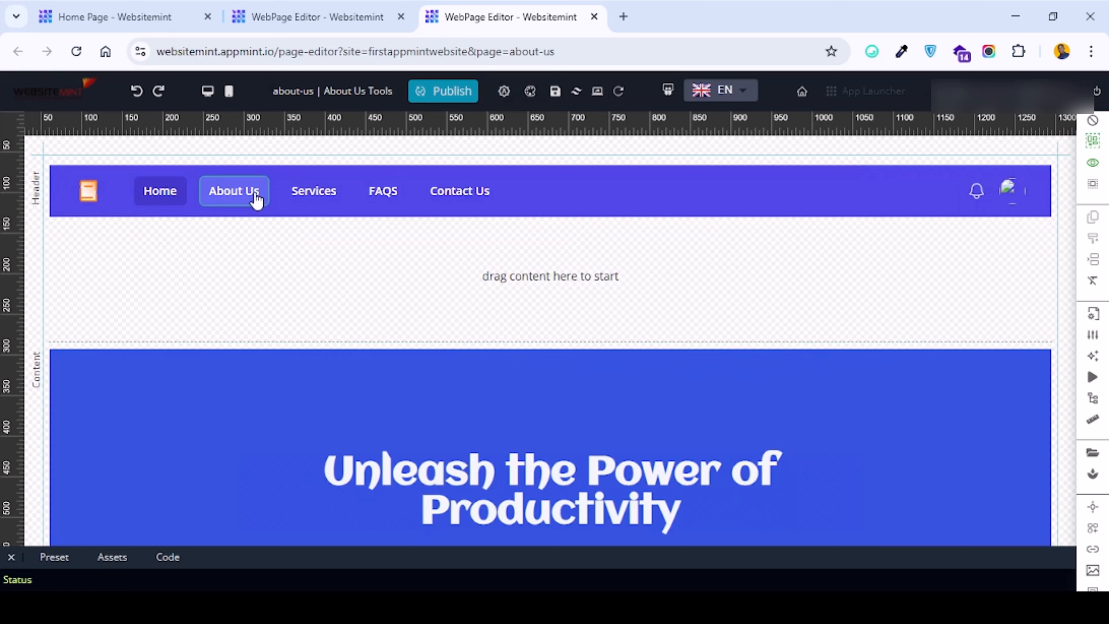
pyautogui.click(403, 240)
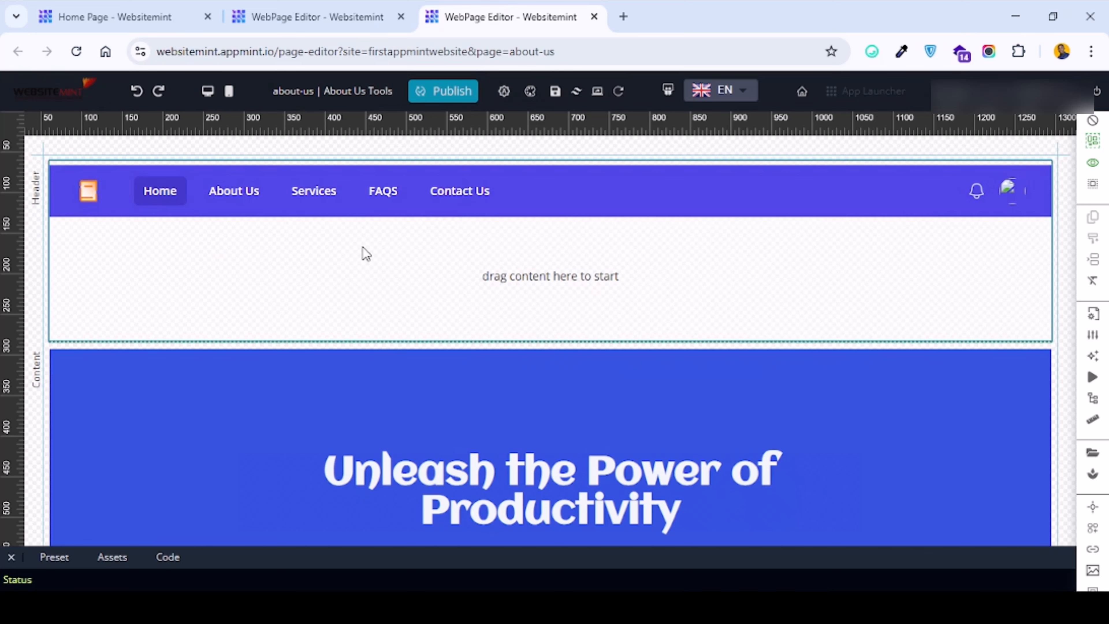
pyautogui.scroll(-5, 463, 275)
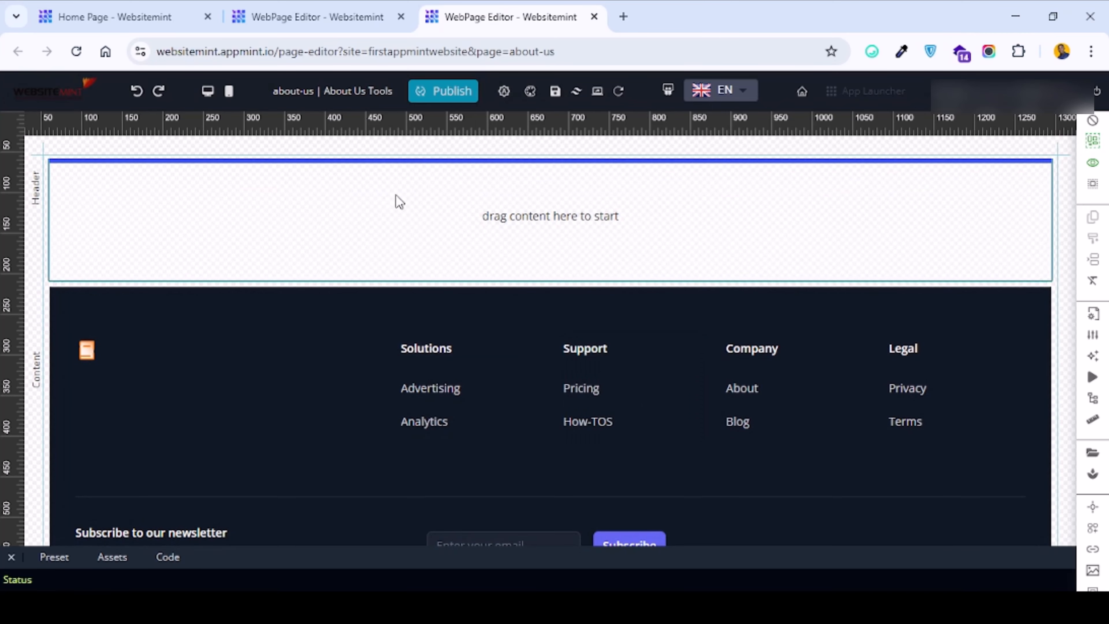
pyautogui.scroll(5, 393, 198)
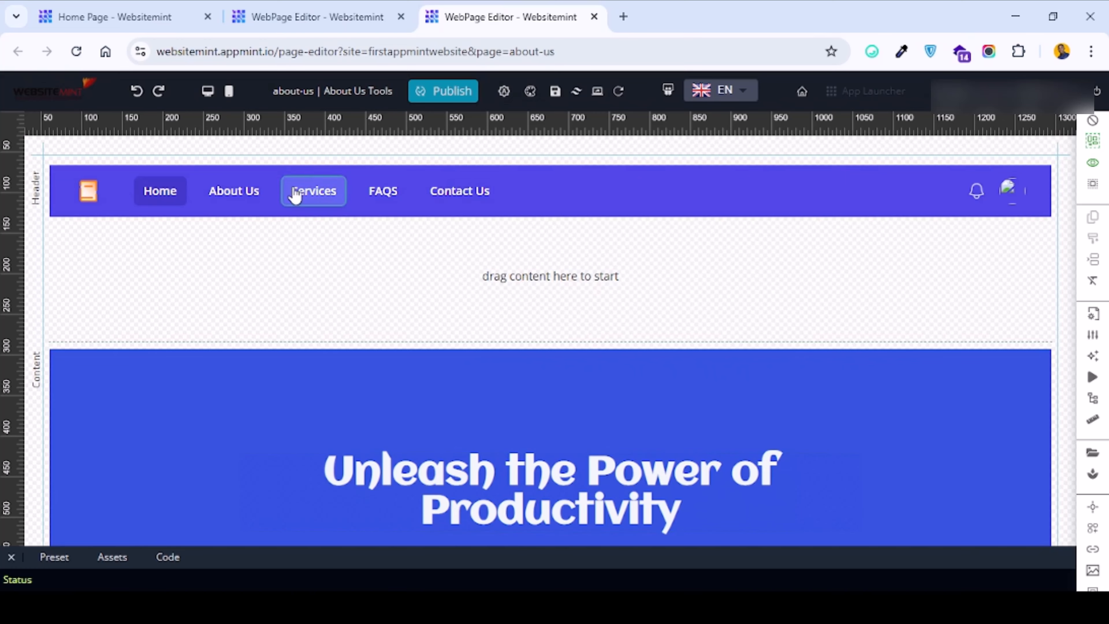
# Open the About Us page's settings from the site pages tree on the home tab.
pyautogui.click(110, 8)
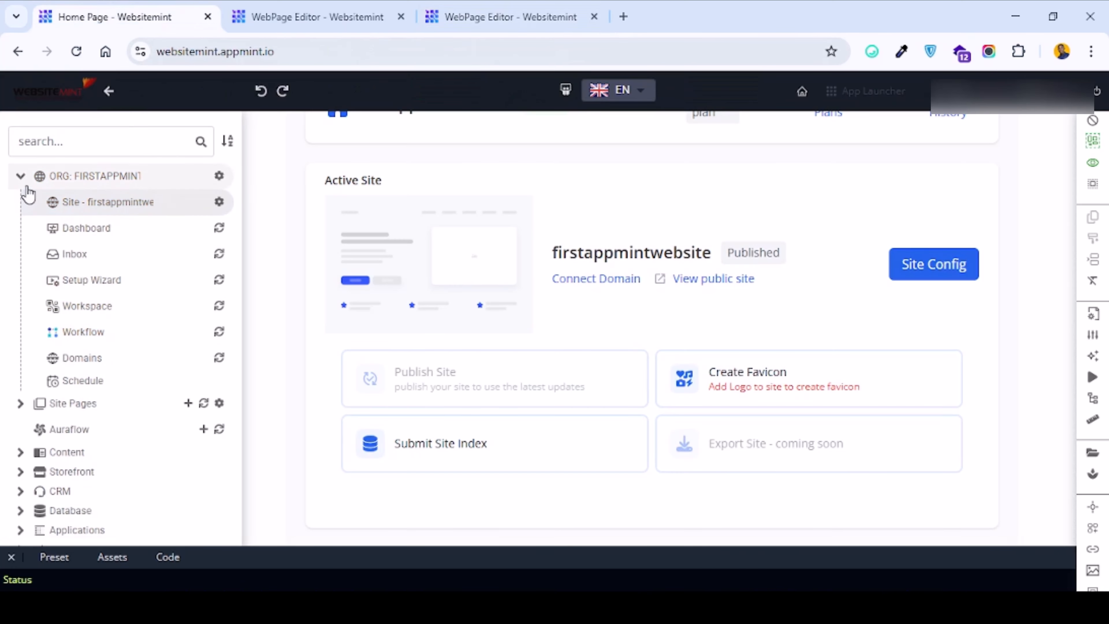
pyautogui.click(22, 177)
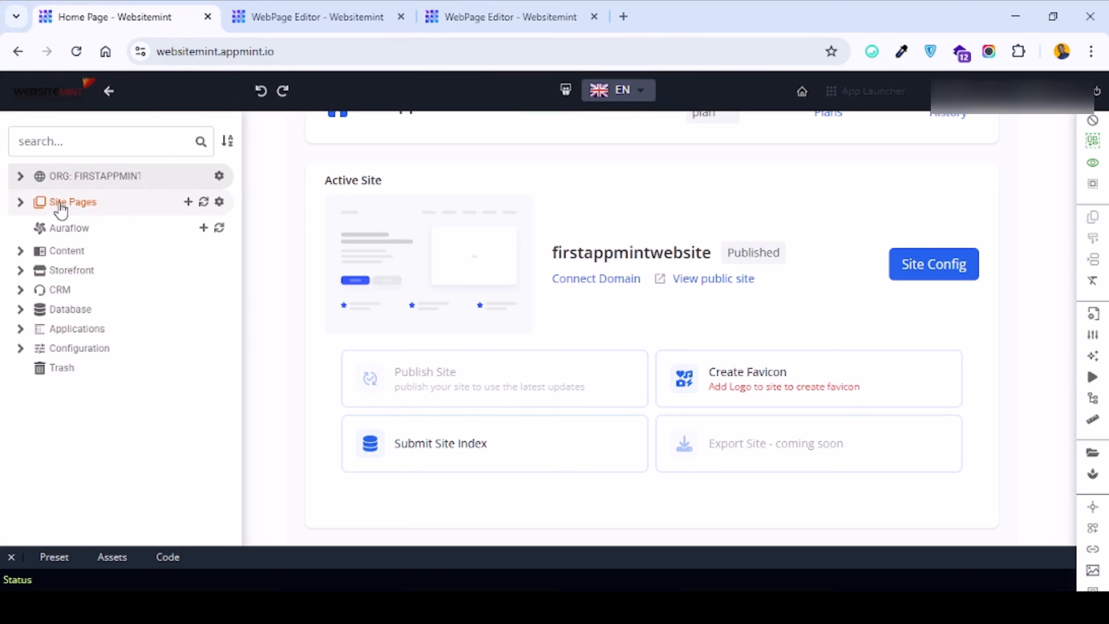
pyautogui.click(17, 210)
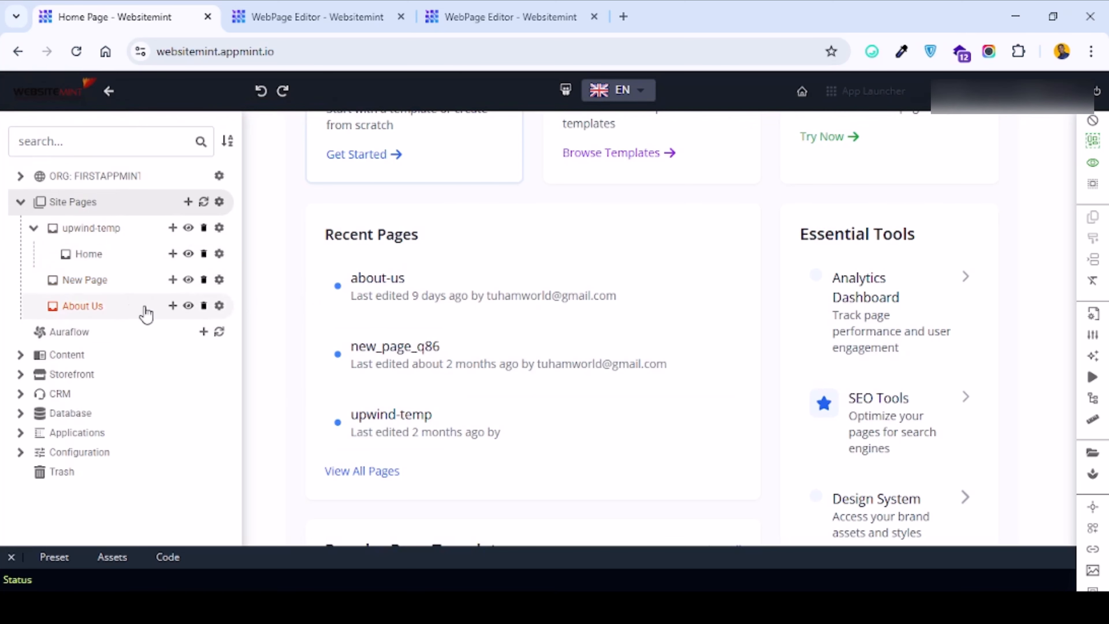
pyautogui.click(219, 306)
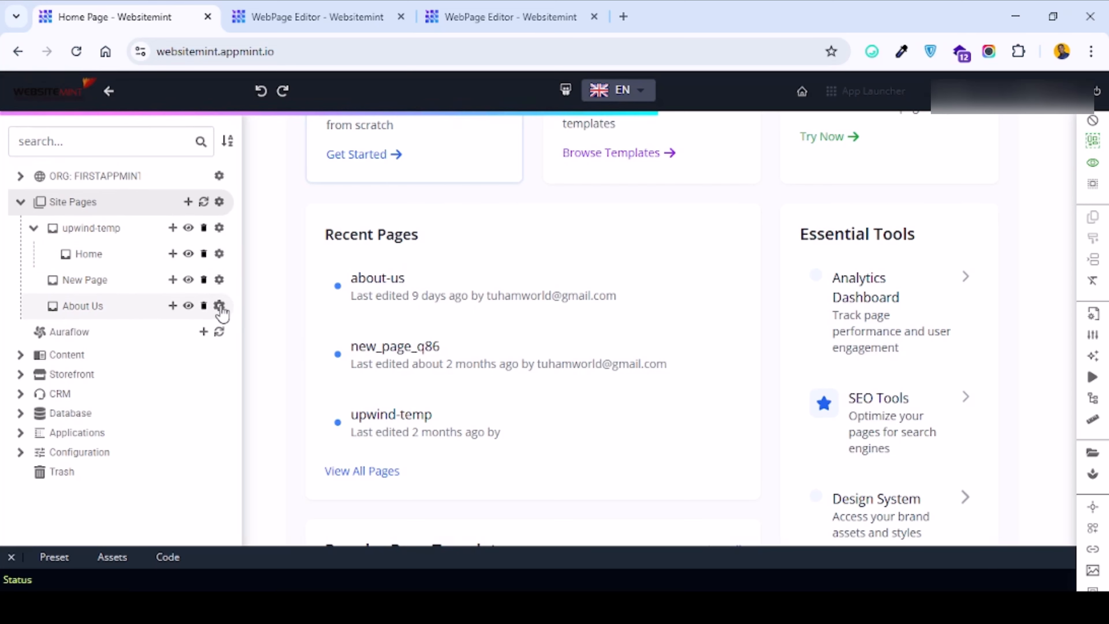
# Review the page settings fields, including the site, parent, tracking and breakpoints sections.
pyautogui.scroll(-10, 432, 345)
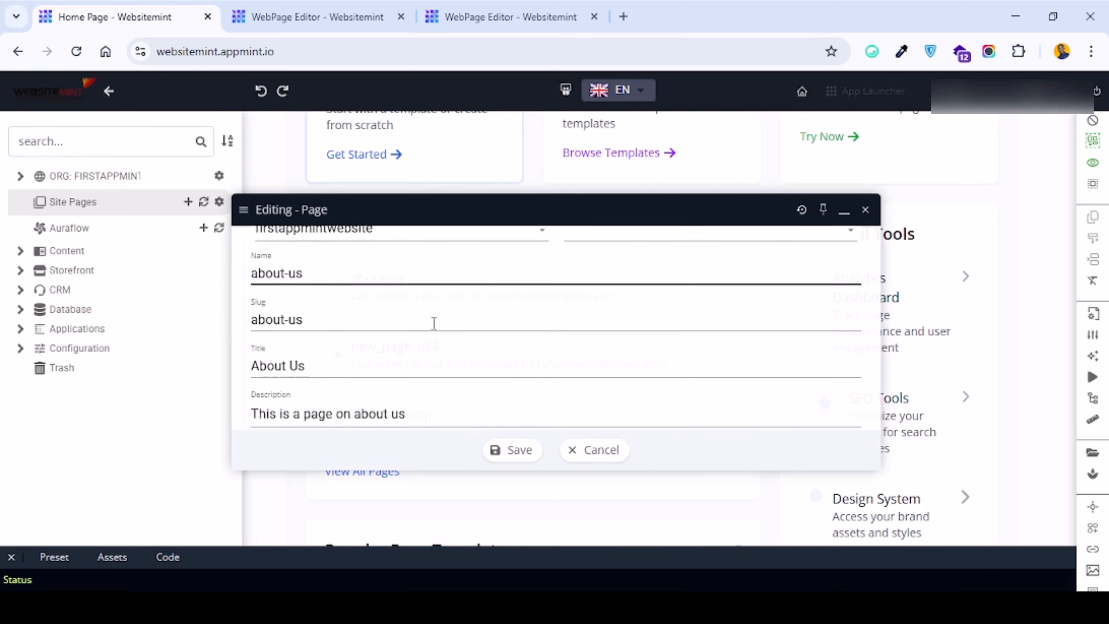
pyautogui.scroll(-5, 434, 330)
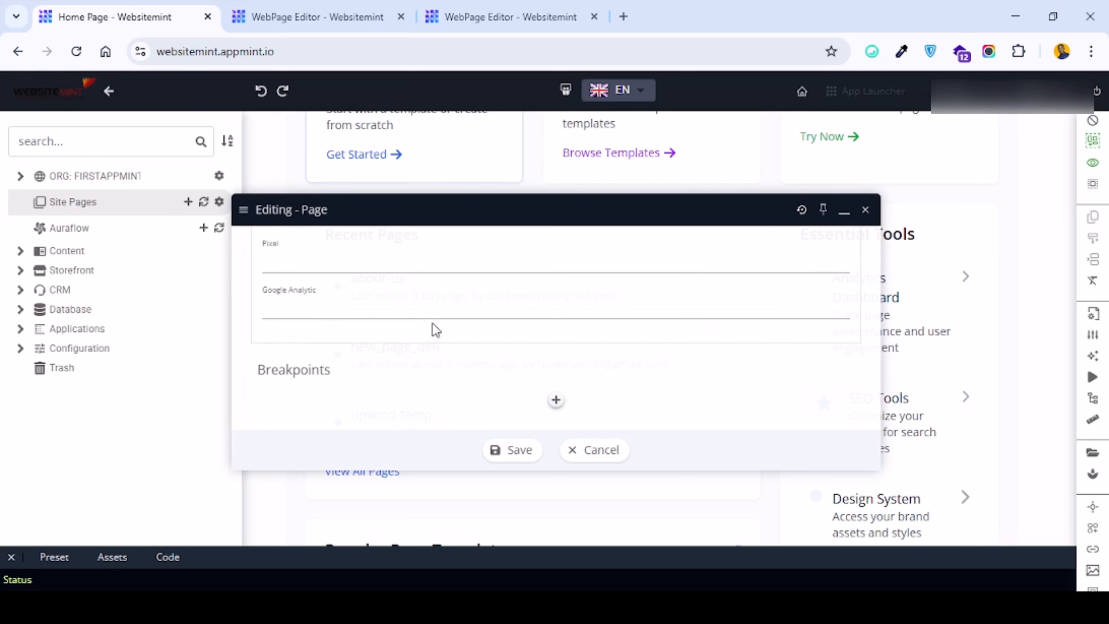
pyautogui.scroll(4, 434, 323)
pyautogui.scroll(-3, 433, 317)
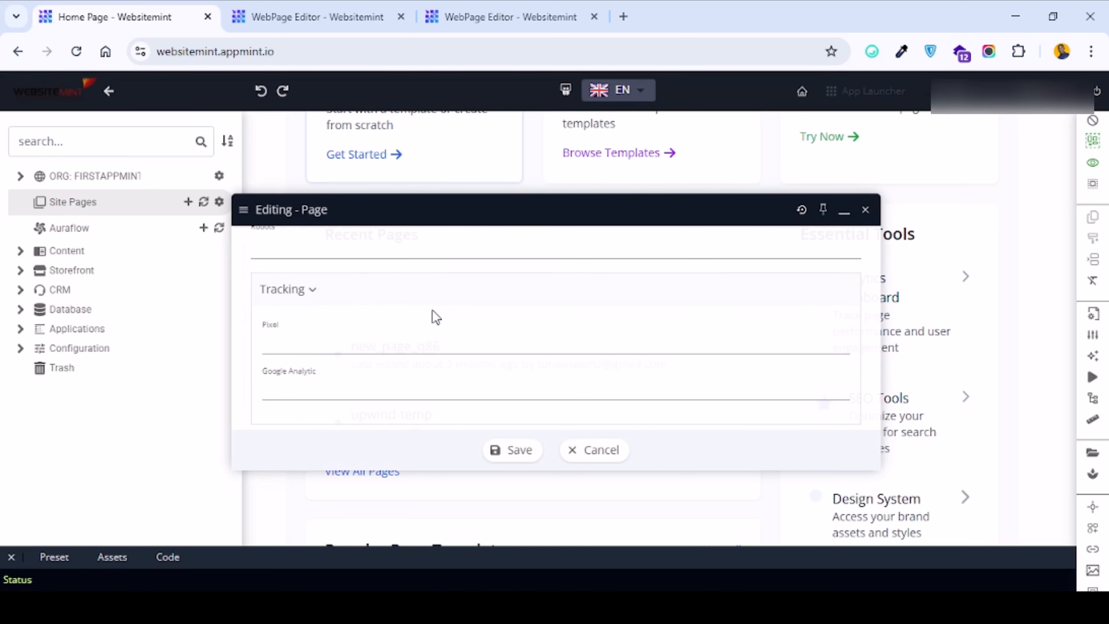
pyautogui.scroll(6, 434, 310)
pyautogui.scroll(5, 433, 310)
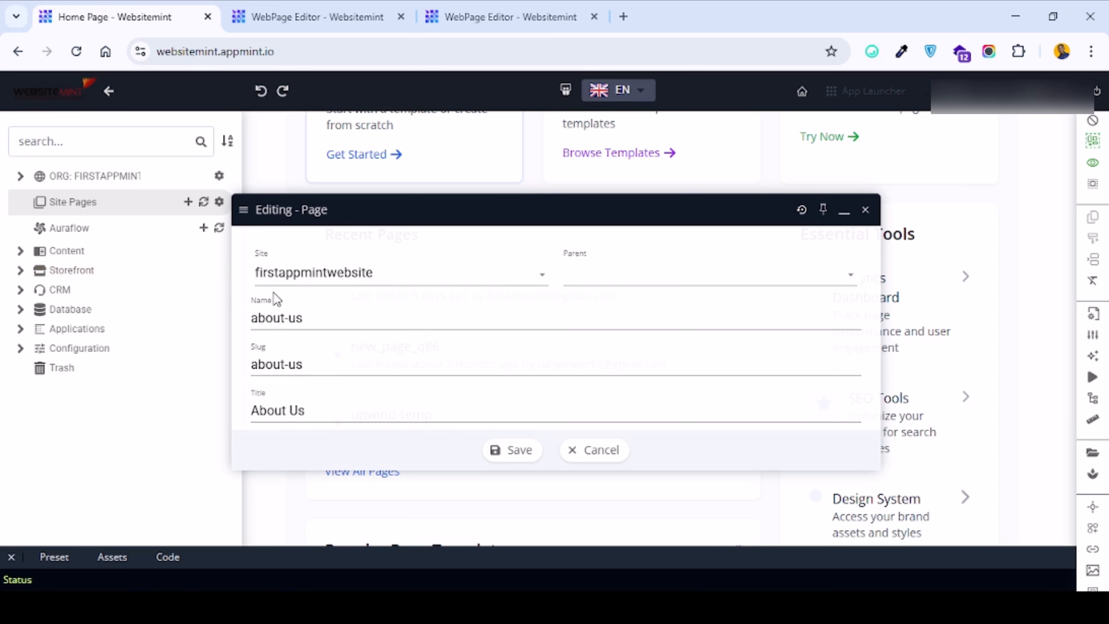
pyautogui.click(282, 275)
pyautogui.click(283, 275)
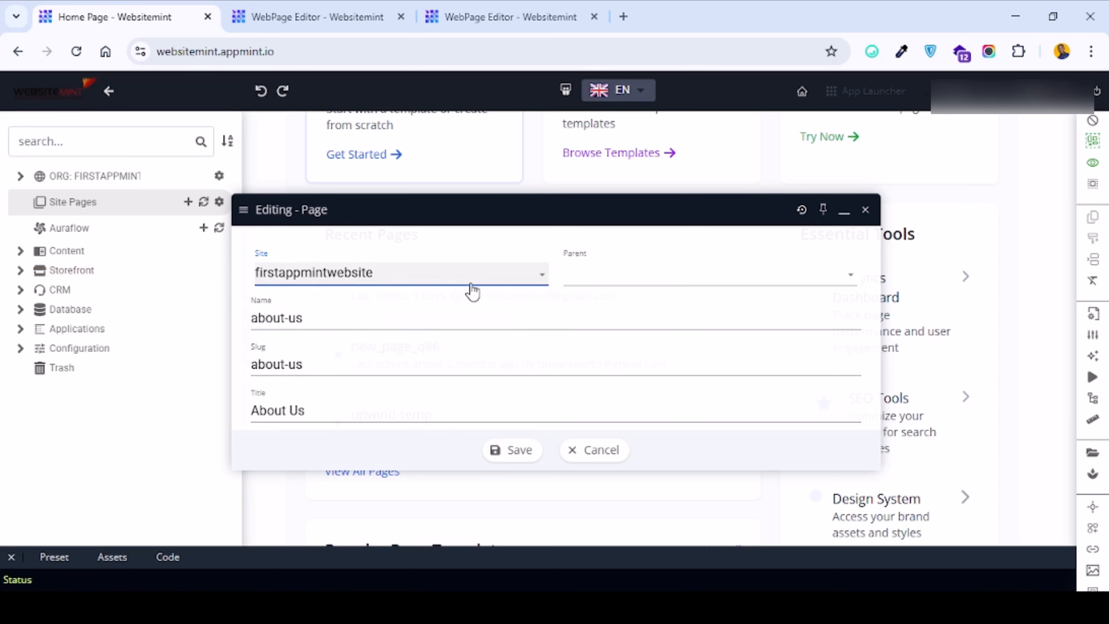
pyautogui.click(596, 282)
pyautogui.click(599, 282)
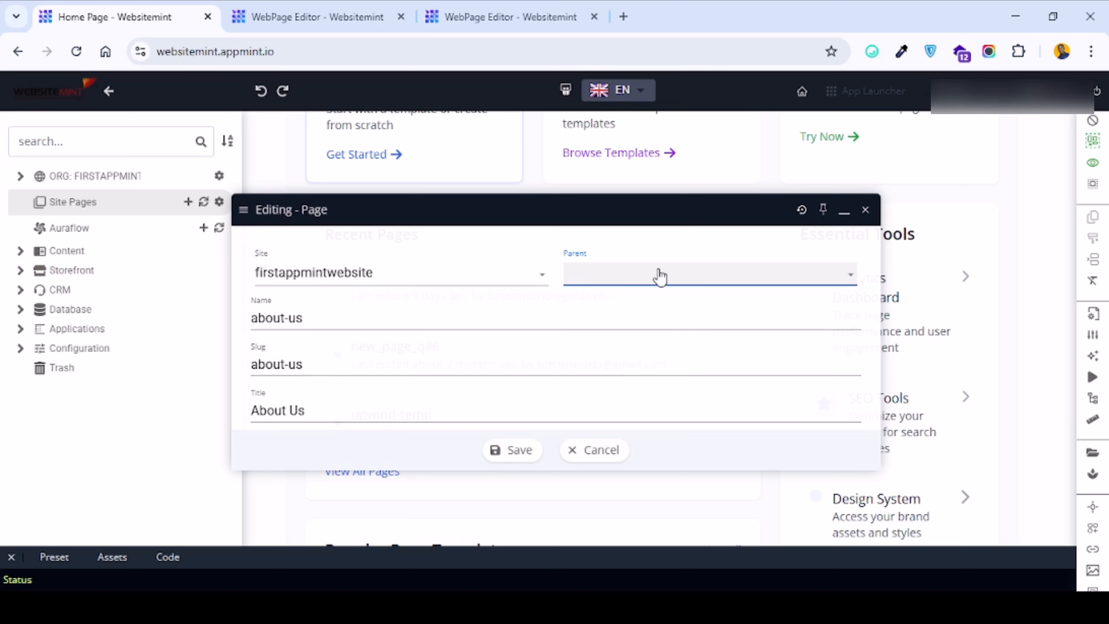
pyautogui.scroll(-4, 291, 387)
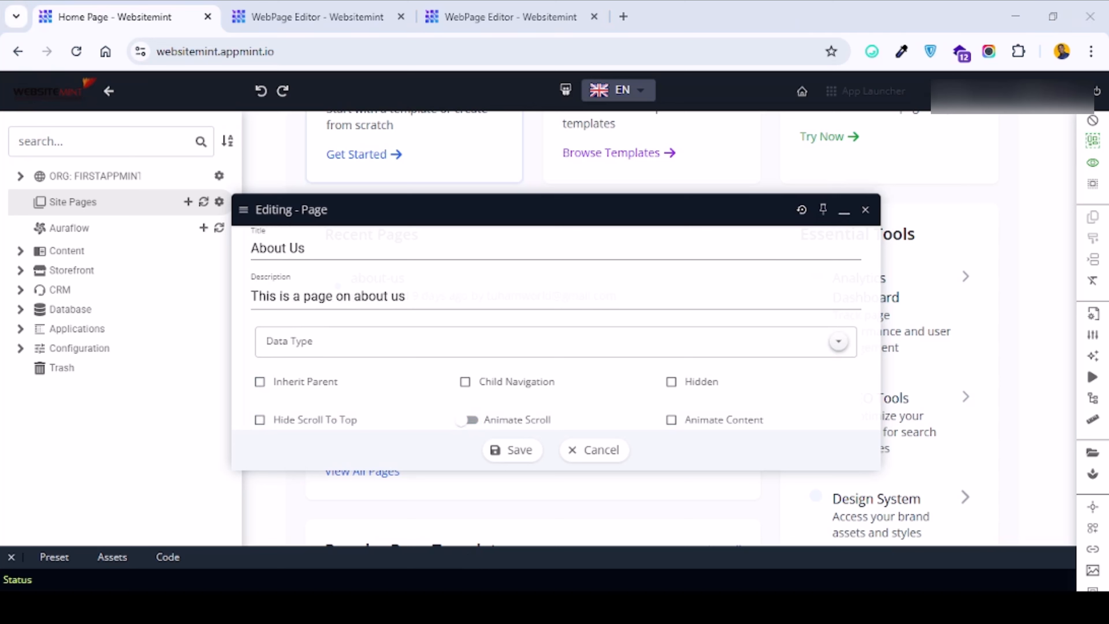
# Replace the page description with "This is the about us page for firstappmint website".
pyautogui.click(379, 290)
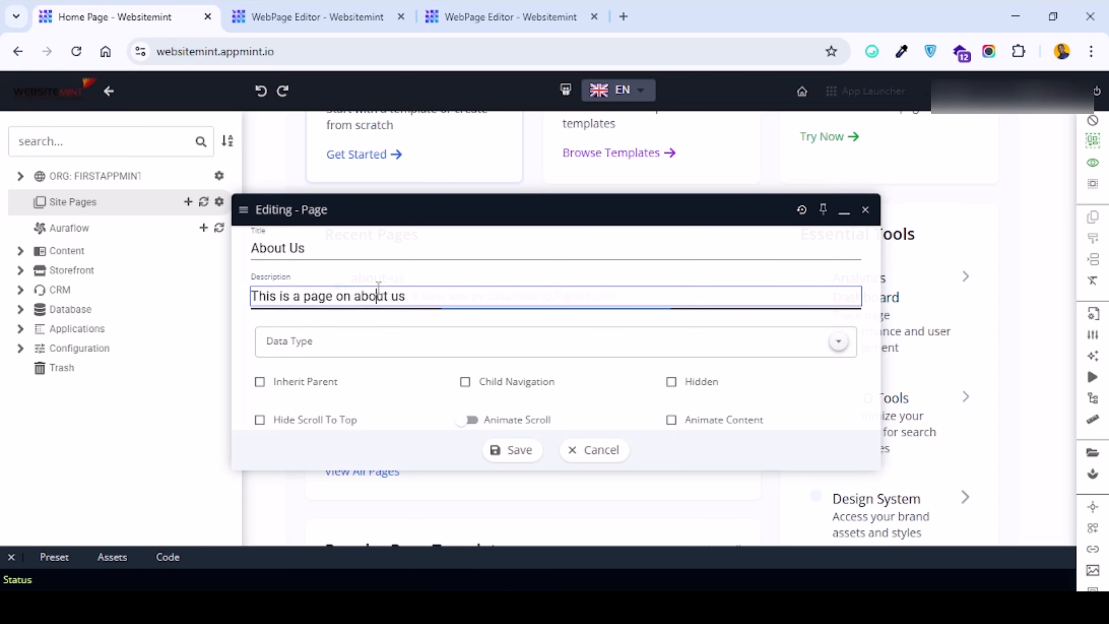
pyautogui.tripleClick(409, 300)
pyautogui.write('Thi')
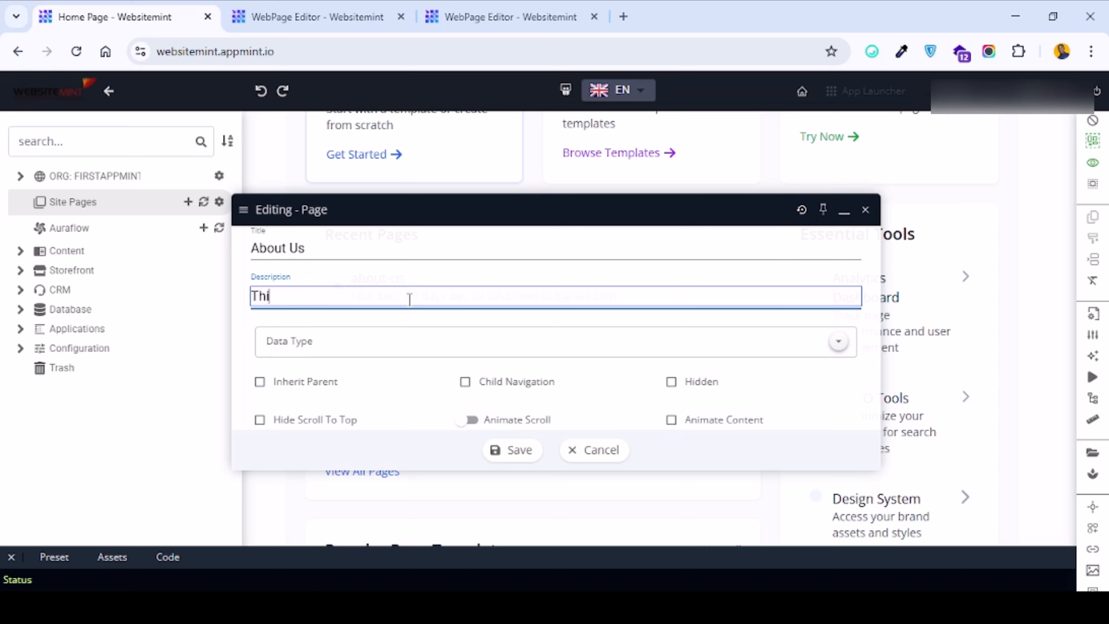
pyautogui.write('s is the about us a')
pyautogui.press('BackSpace')
pyautogui.write('page fo rfir')
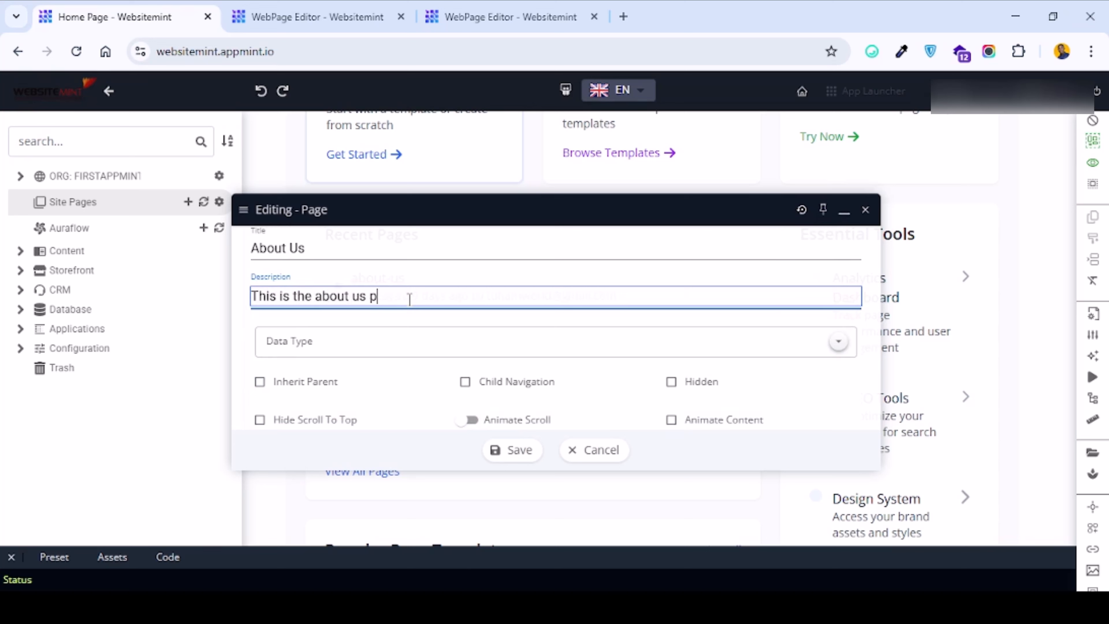
pyautogui.press('BackSpace')
pyautogui.press('BackSpace')
pyautogui.press('BackSpace')
pyautogui.press('BackSpace')
pyautogui.press('BackSpace')
pyautogui.write('r firstappmint website')
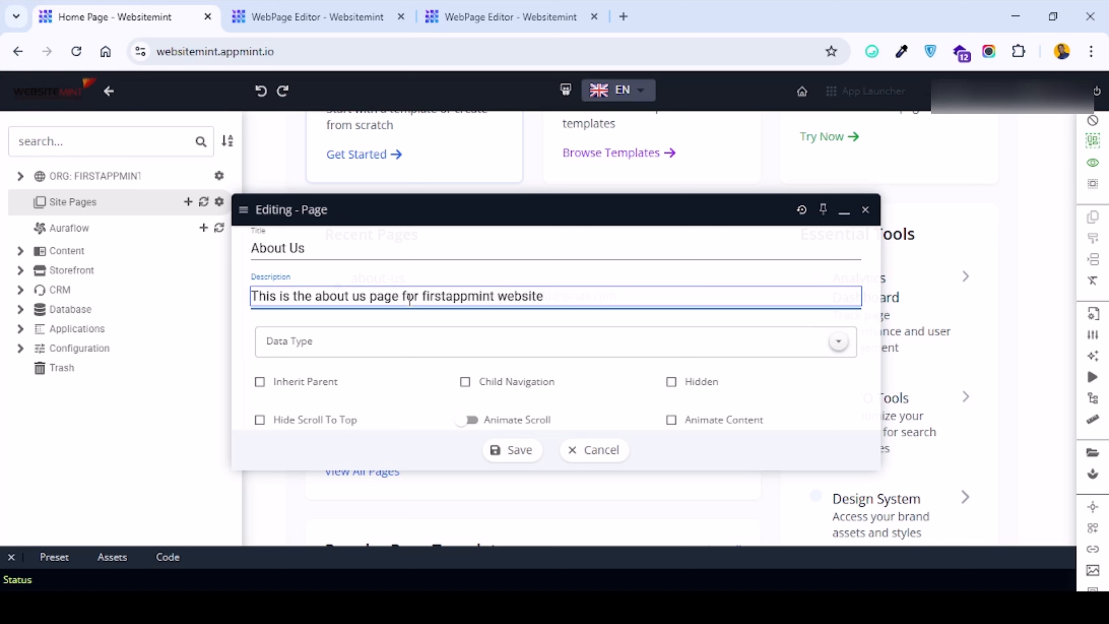
# Enter the keywords "firstappmintwebsite about, about us," for the page.
pyautogui.scroll(-4, 408, 298)
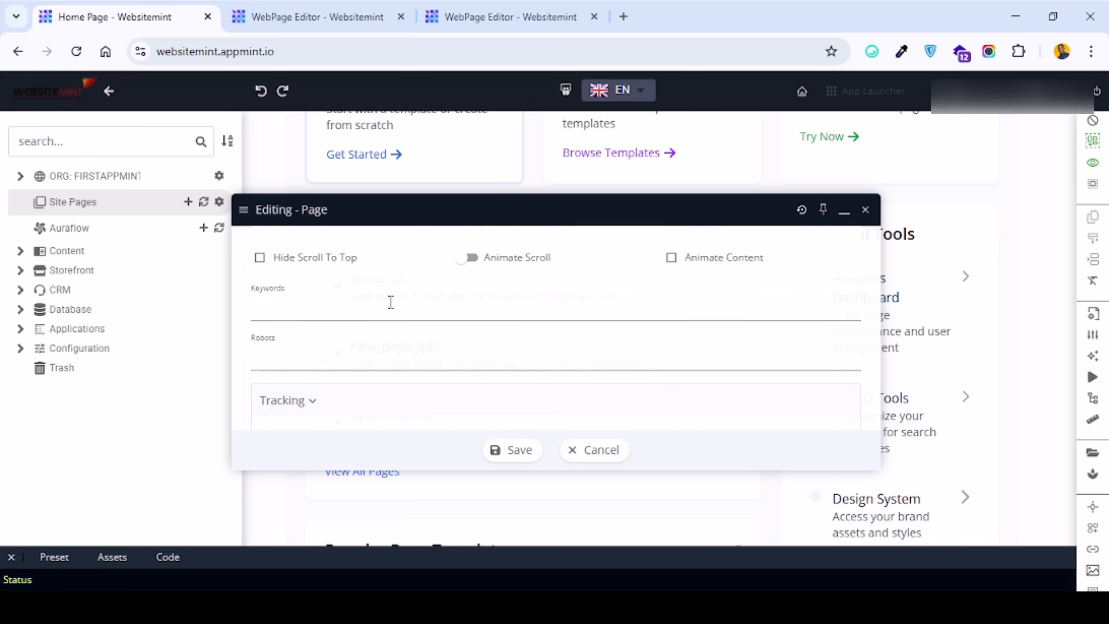
pyautogui.click(307, 306)
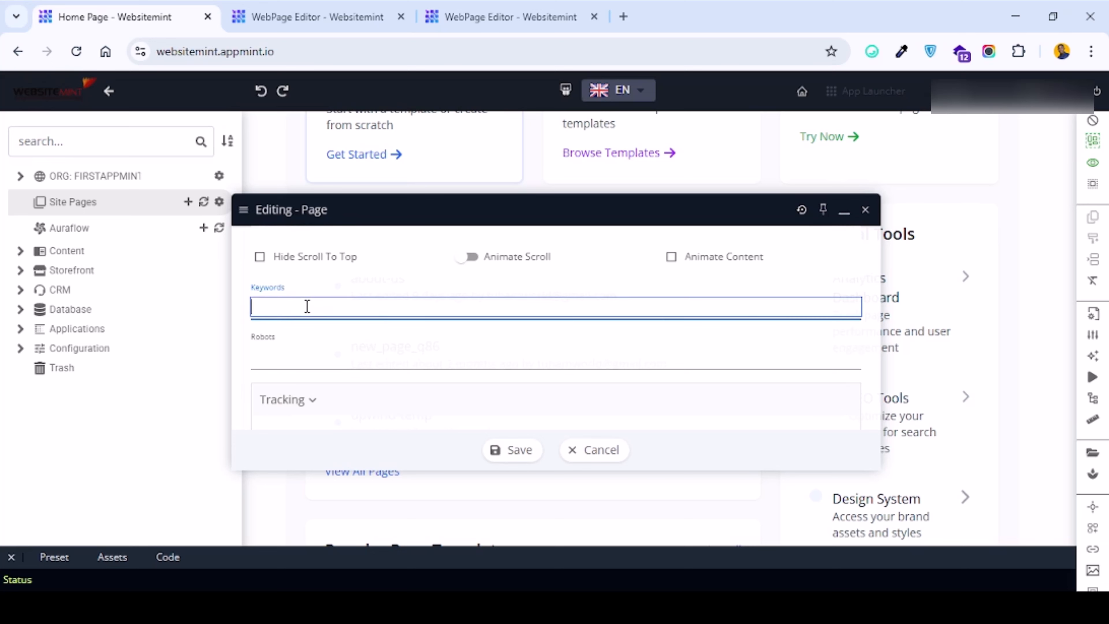
pyautogui.write('firstappmintwebsit')
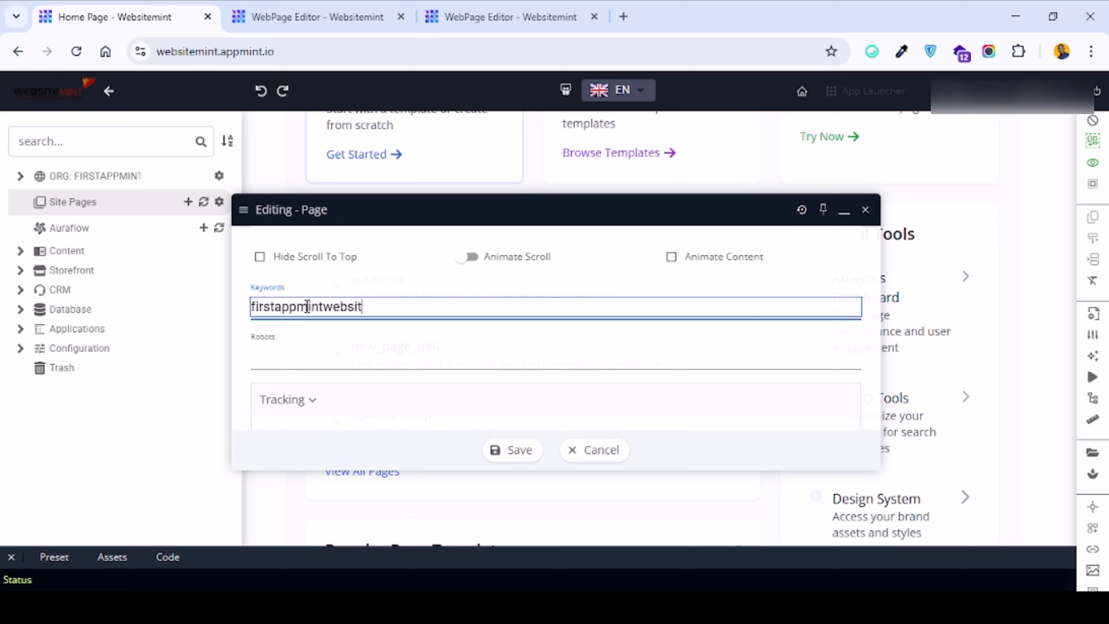
pyautogui.write('e about, about us')
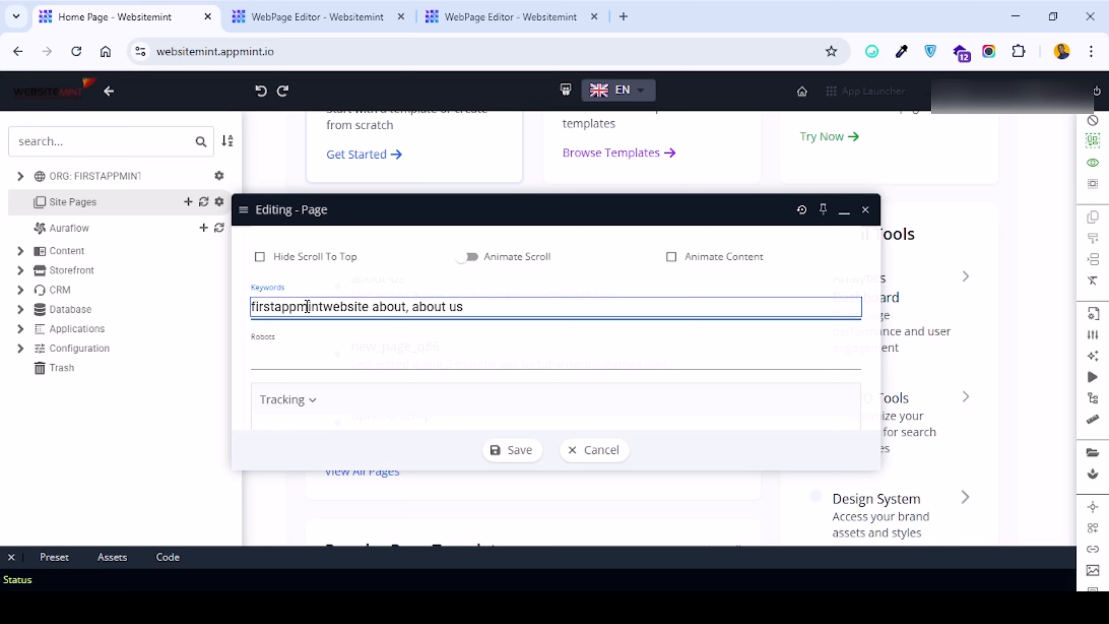
pyautogui.write(',')
# Save the About Us page settings.
pyautogui.click(288, 350)
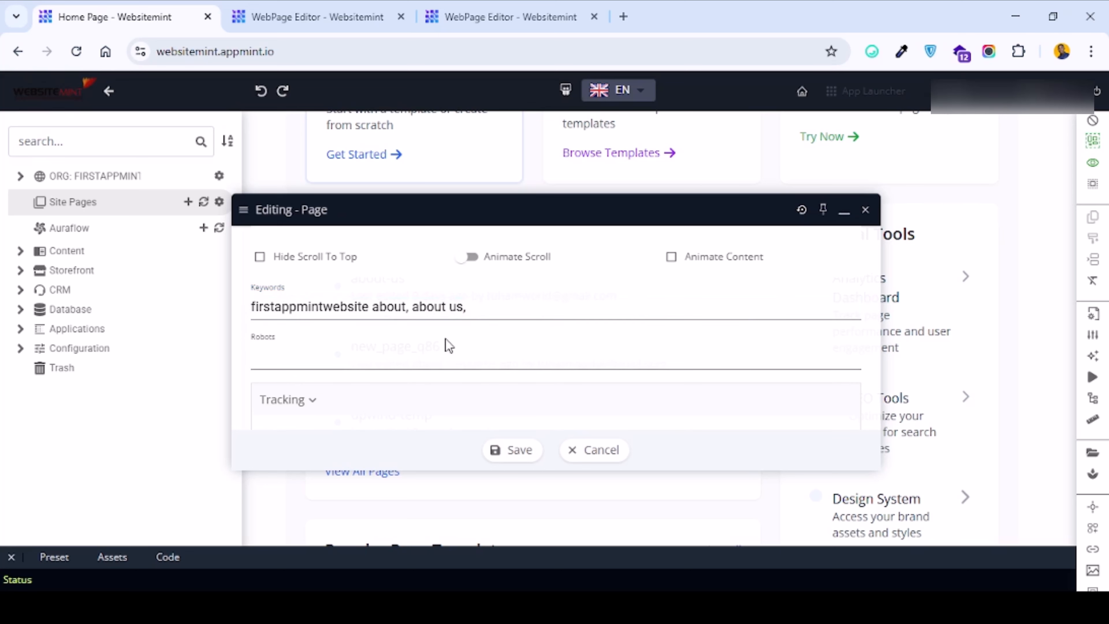
pyautogui.click(411, 355)
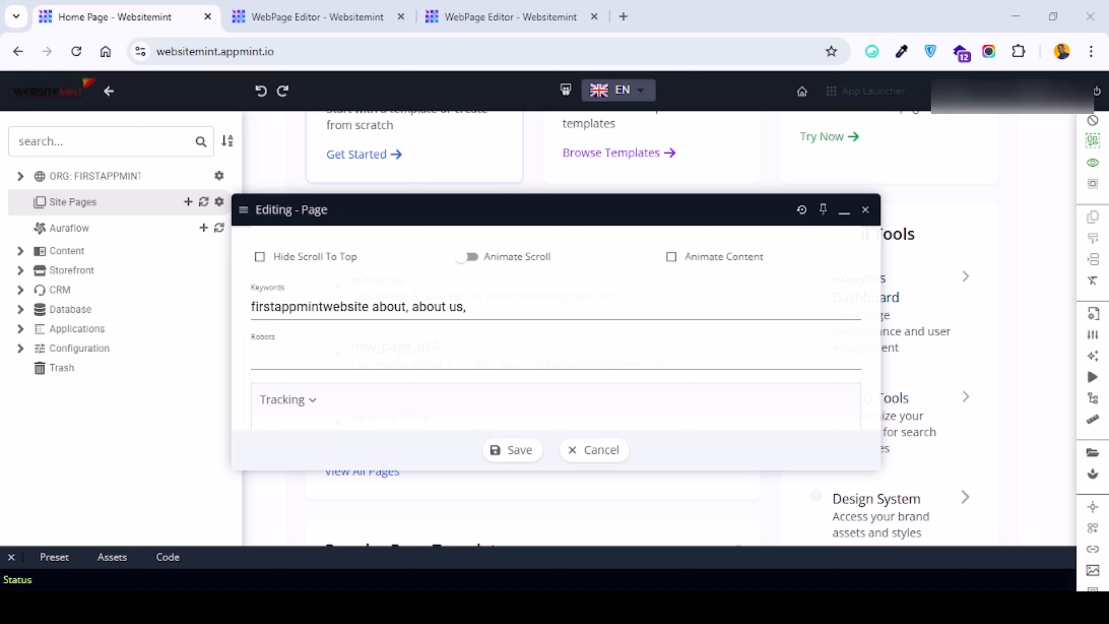
pyautogui.click(420, 360)
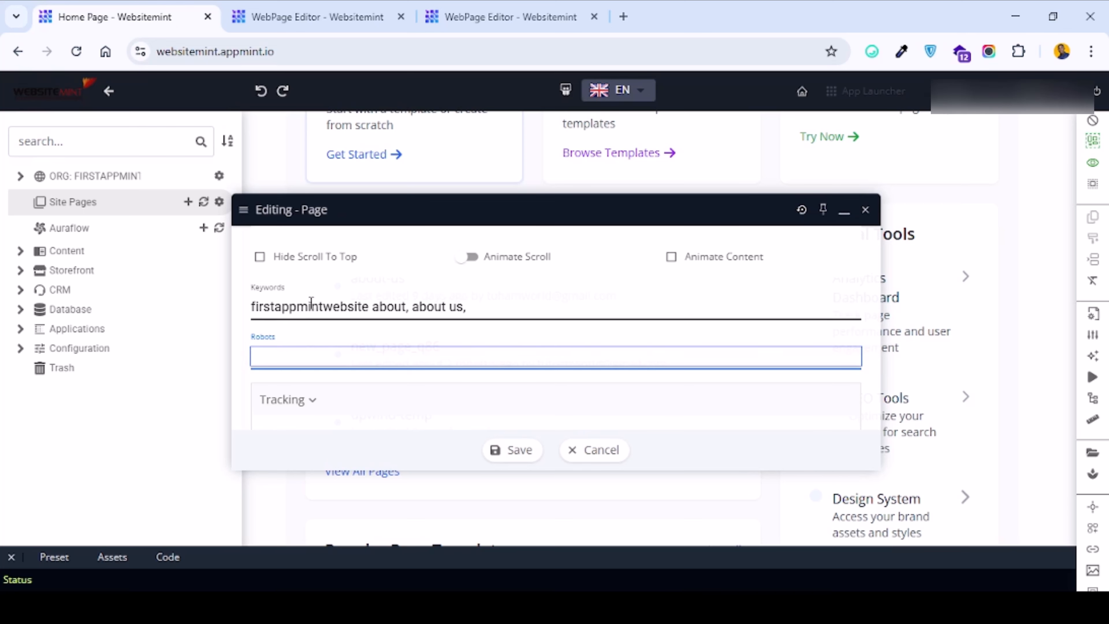
pyautogui.click(329, 307)
pyautogui.scroll(-3, 411, 318)
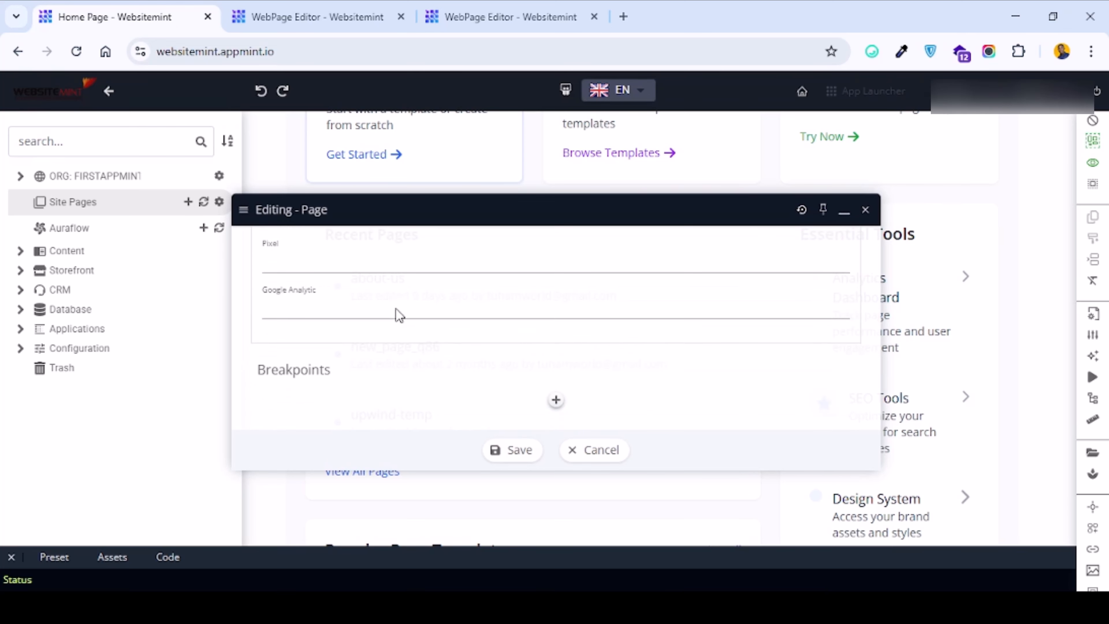
pyautogui.click(516, 456)
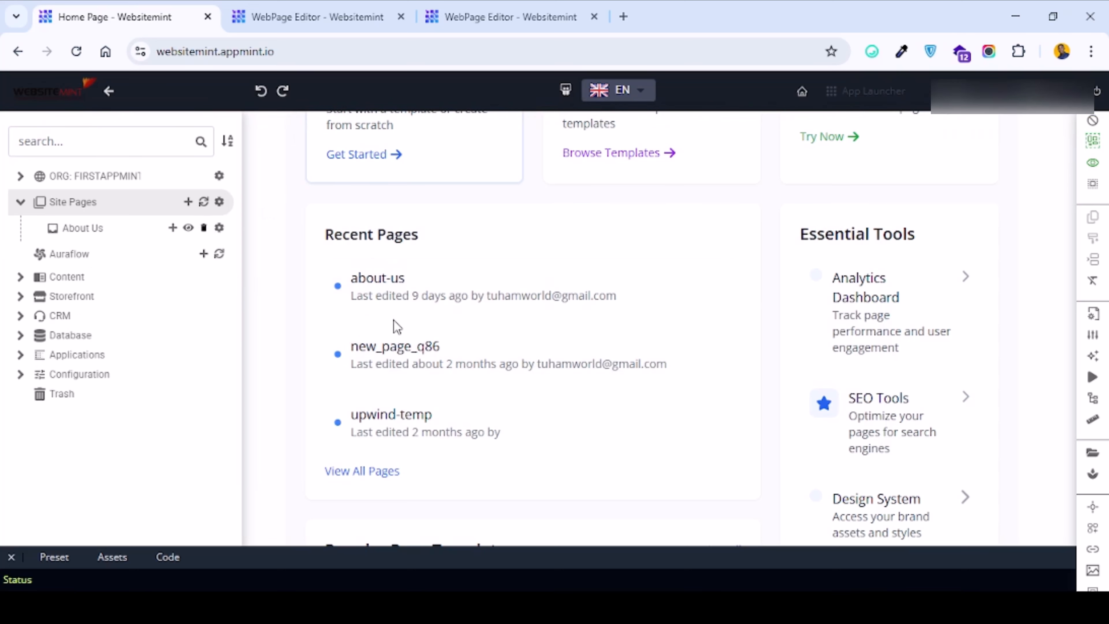
# Switch to the new_page_q86 page editor tab.
pyautogui.click(471, 608)
pyautogui.click(503, 18)
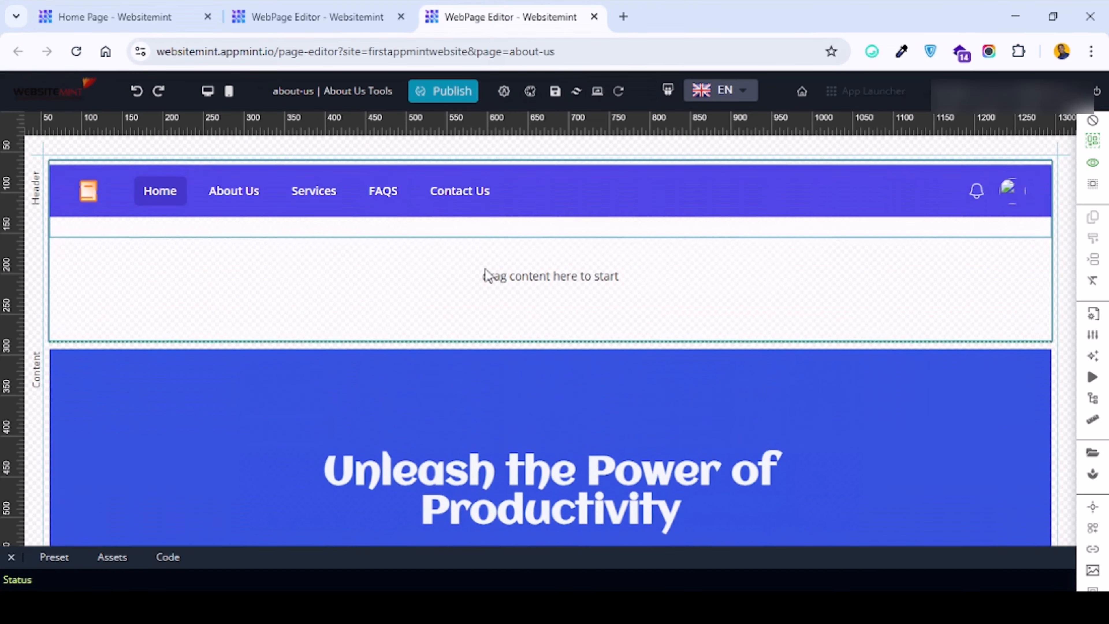
pyautogui.click(323, 16)
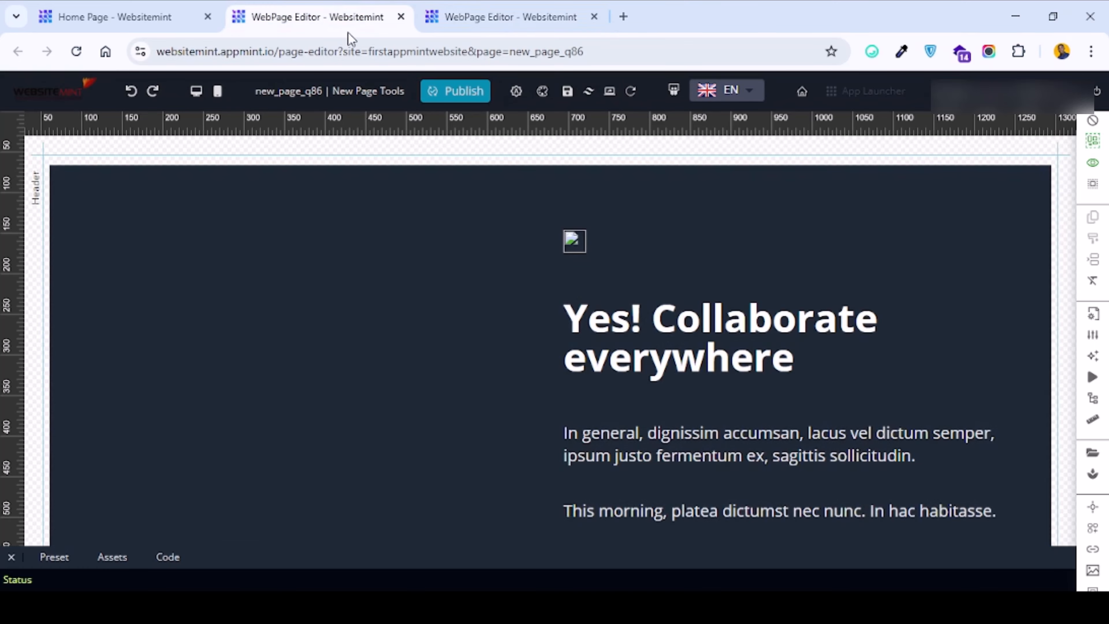
pyautogui.scroll(-5, 651, 358)
pyautogui.scroll(5, 643, 333)
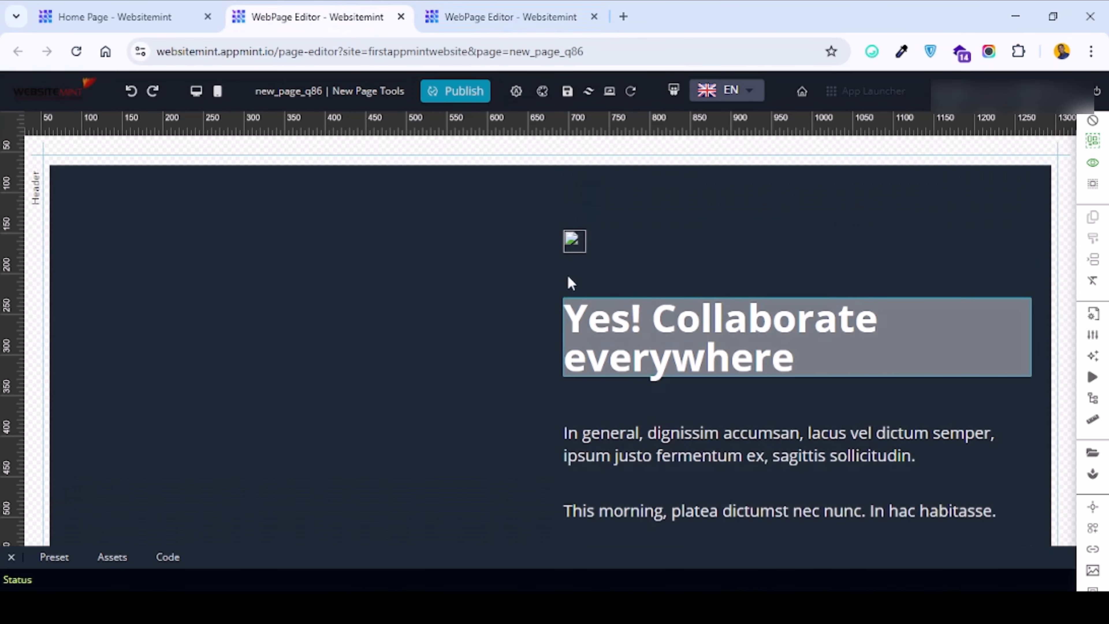
# Replace the empty image above the "Yes! Collaborate everywhere" heading with cakes.jpg from the file manager.
pyautogui.click(562, 248)
pyautogui.click(574, 285)
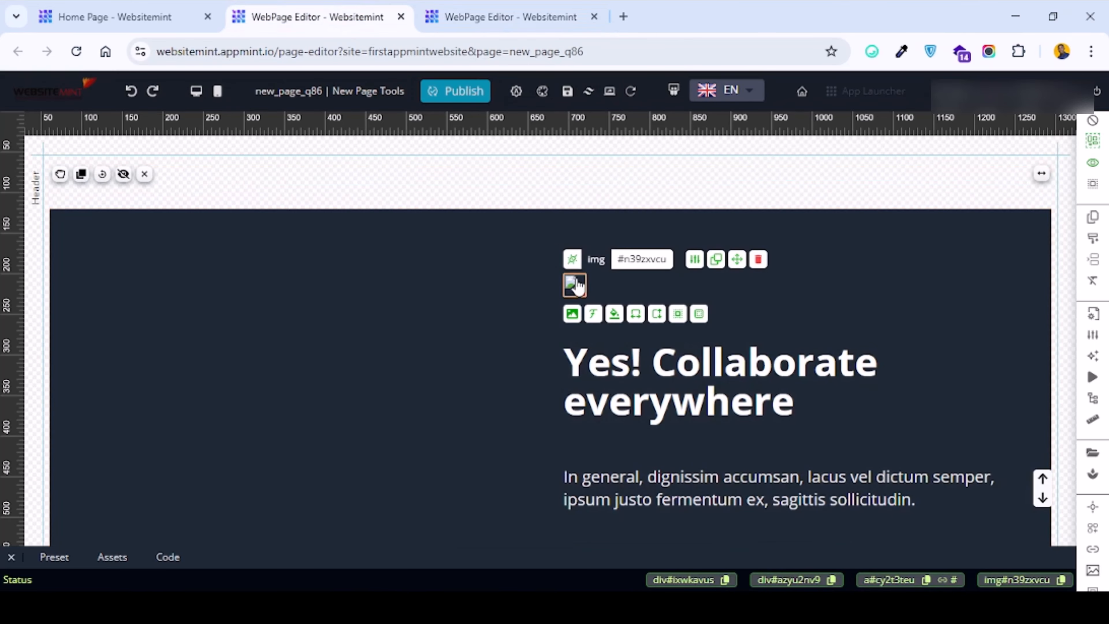
pyautogui.click(572, 314)
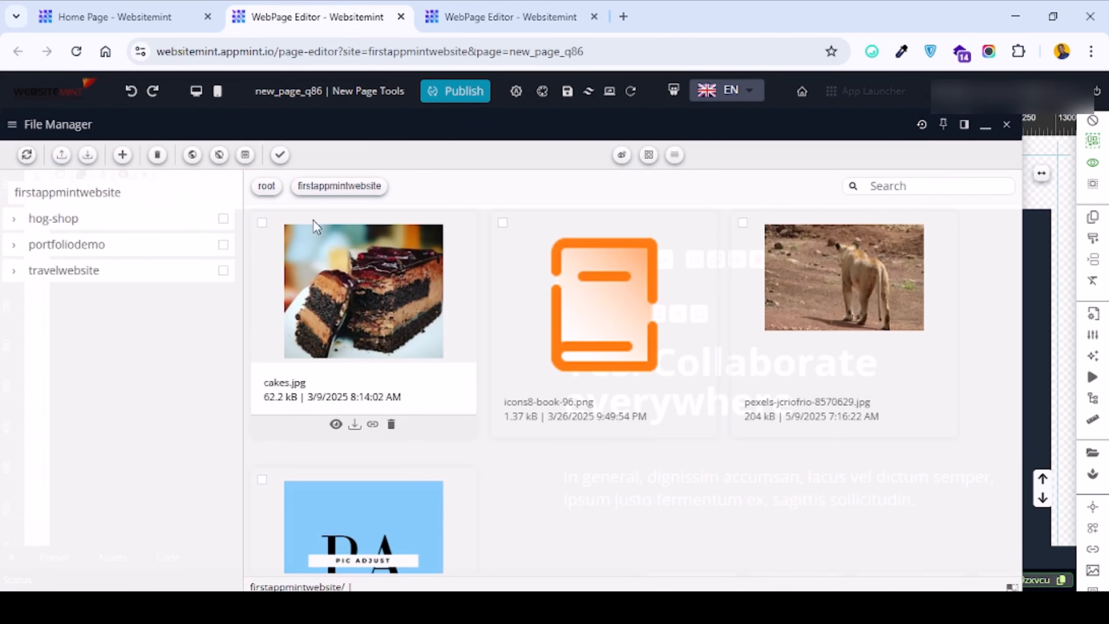
pyautogui.scroll(-3, 324, 335)
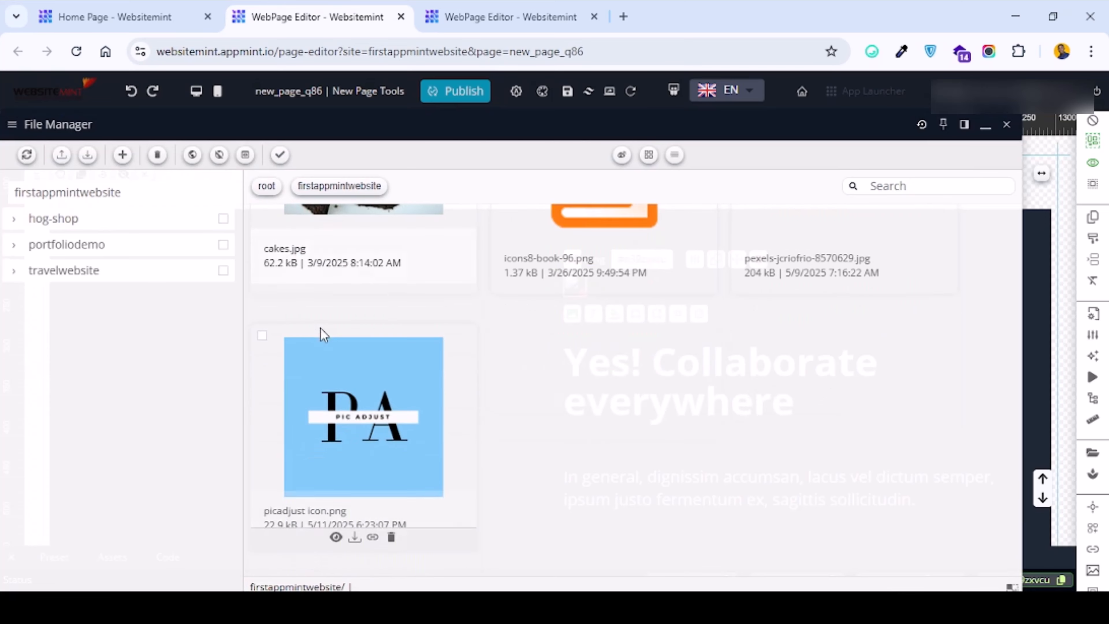
pyautogui.scroll(3, 280, 367)
pyautogui.click(262, 224)
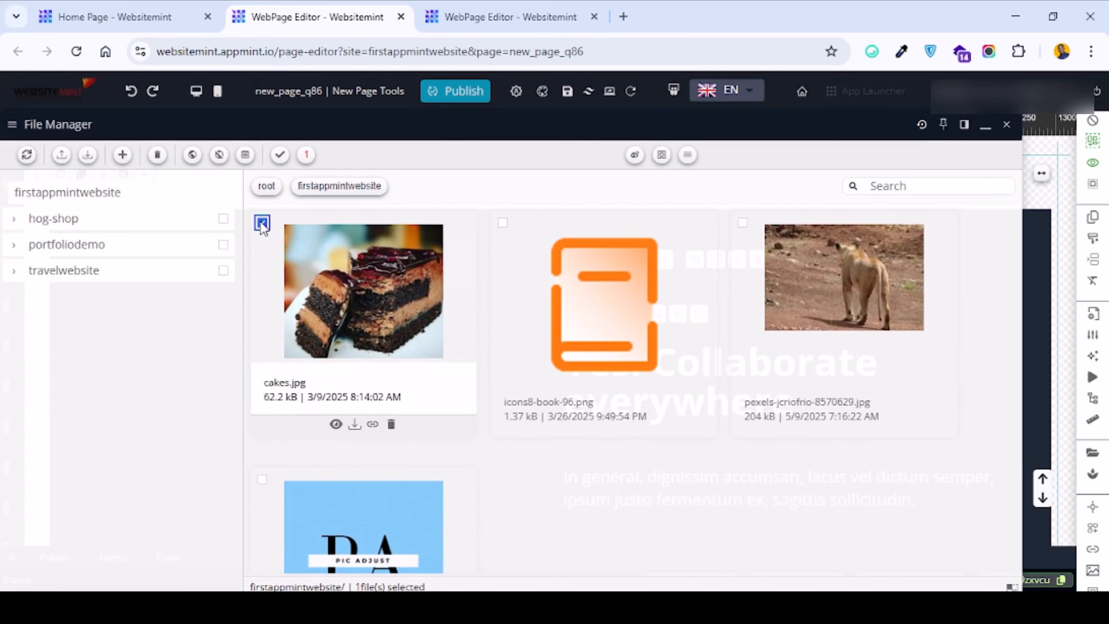
pyautogui.click(280, 155)
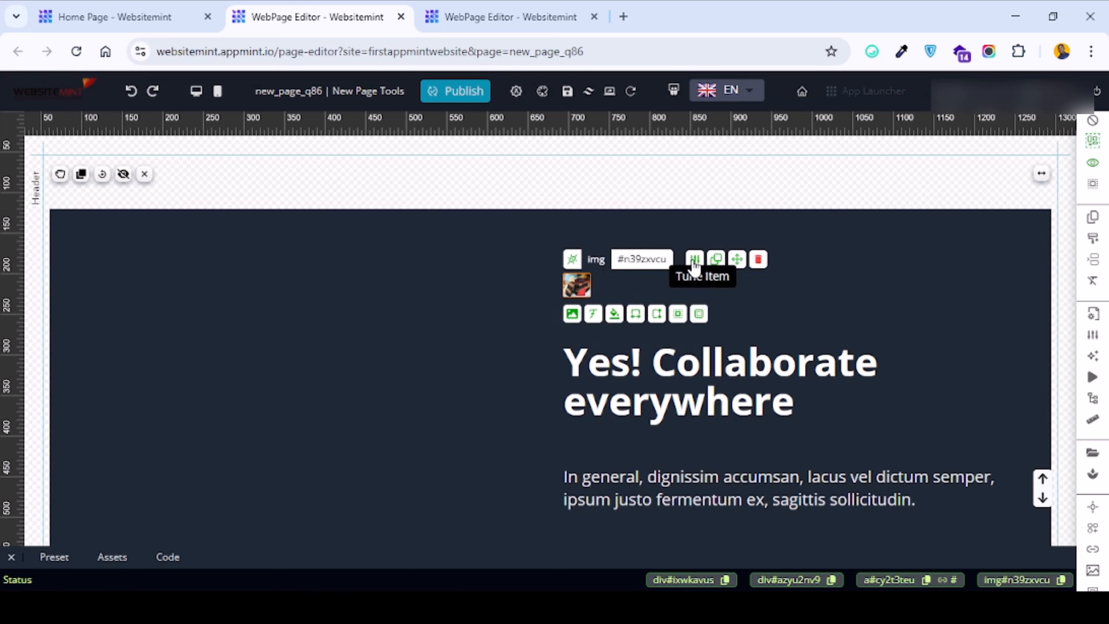
# Set the image's alt text to "cakes picture for firstappmintwebsite".
pyautogui.click(716, 260)
pyautogui.click(328, 437)
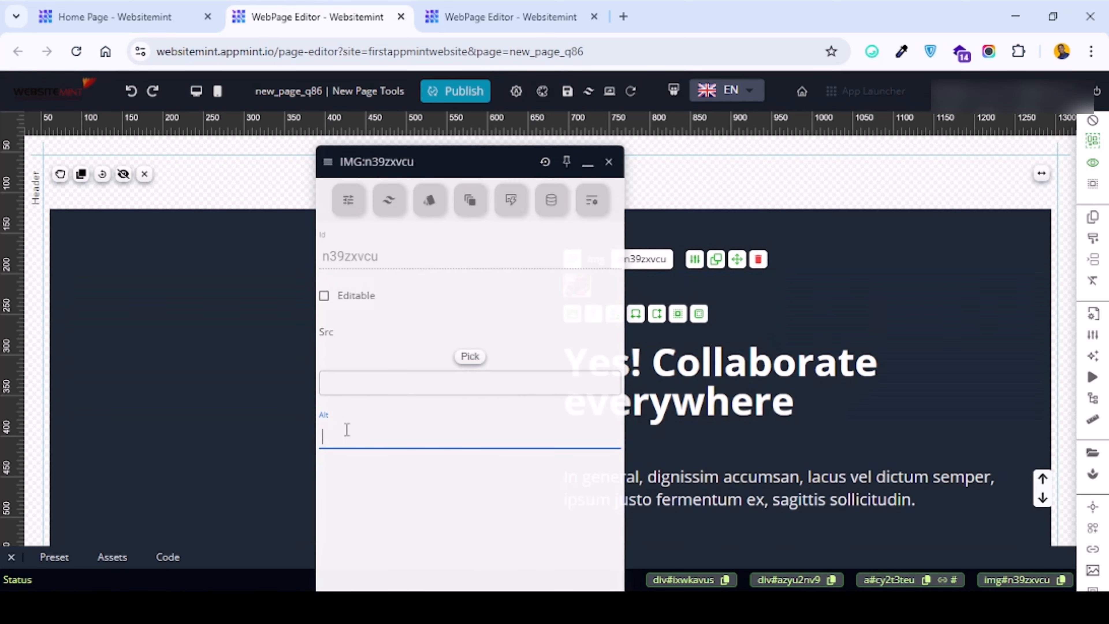
pyautogui.write('cakes ice')
pyautogui.press('BackSpace')
pyautogui.press('BackSpace')
pyautogui.press('BackSpace')
pyautogui.write('ictu')
pyautogui.press('BackSpace')
pyautogui.press('BackSpace')
pyautogui.press('BackSpace')
pyautogui.press('BackSpace')
pyautogui.write('picture for ')
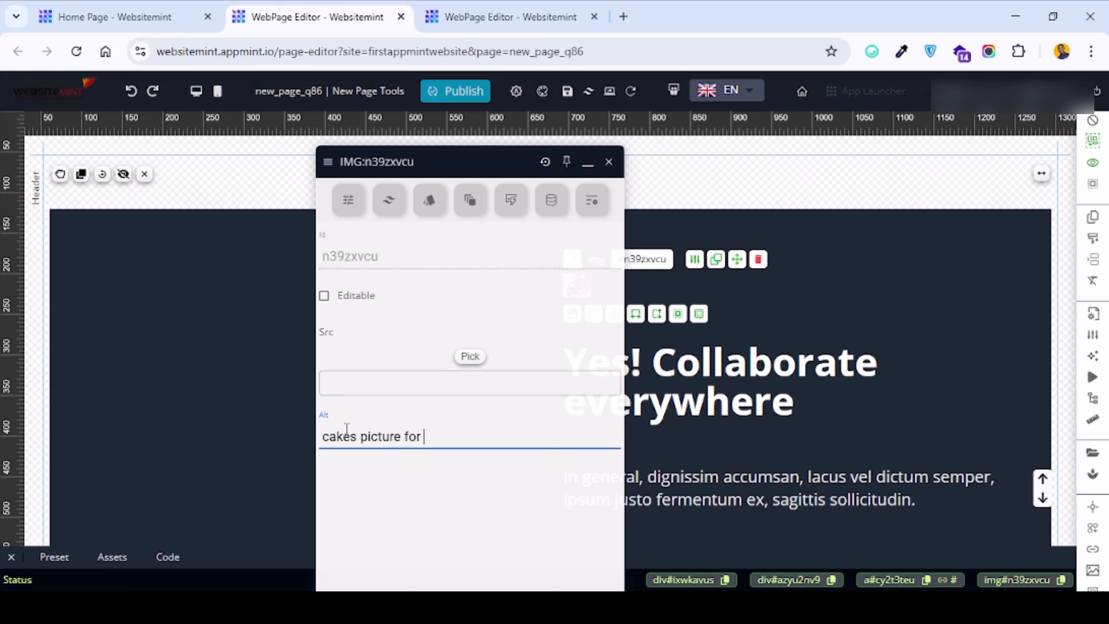
pyautogui.write('firstappmintwebsite')
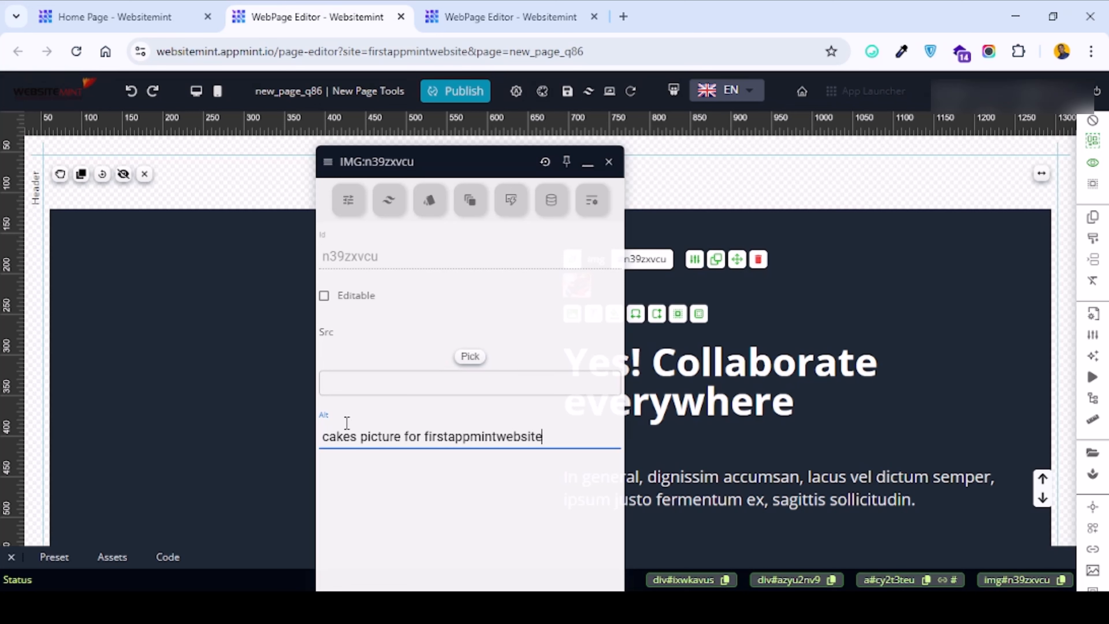
# Close the image settings panel and deselect the image.
pyautogui.hotkey('ctrl', '-')
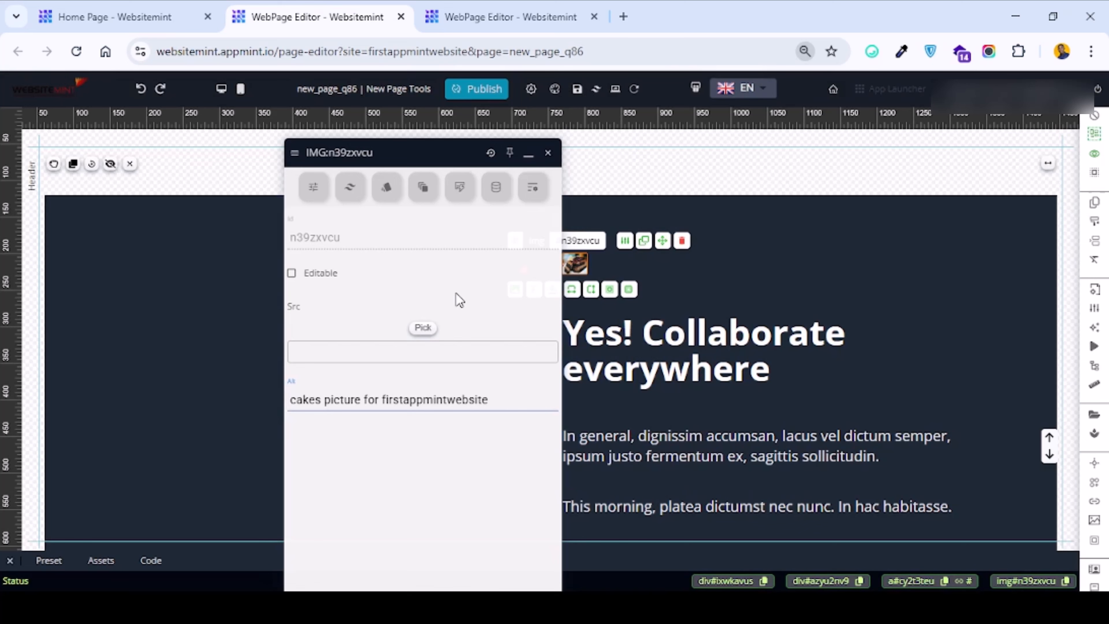
pyautogui.hotkey('ctrl', '-')
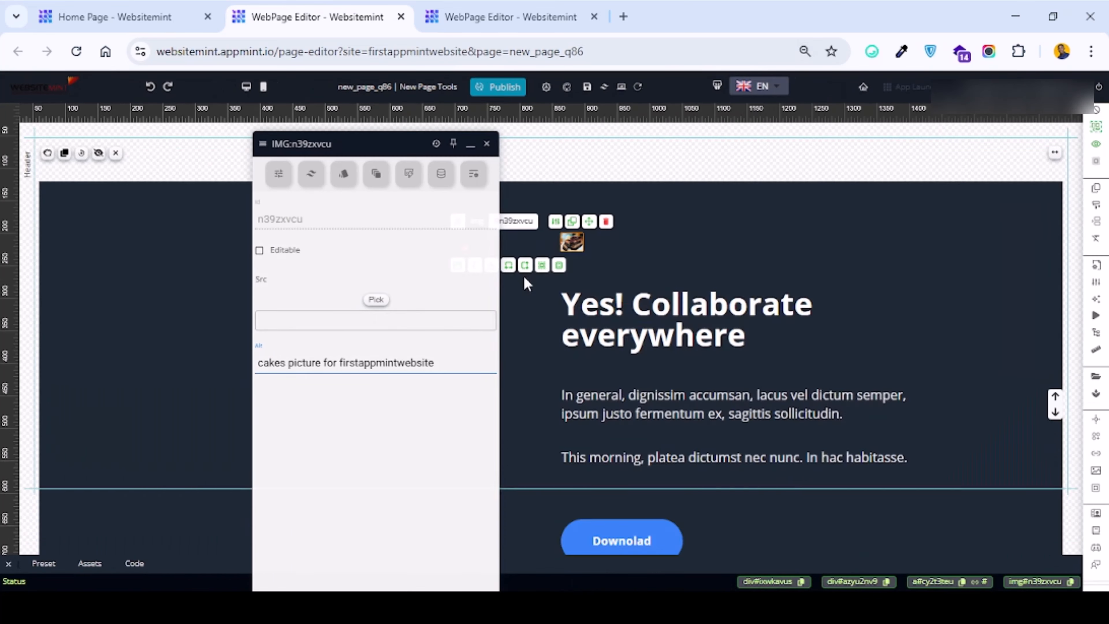
pyautogui.hotkey('ctrl', '-')
pyautogui.hotkey('ctrl', '-')
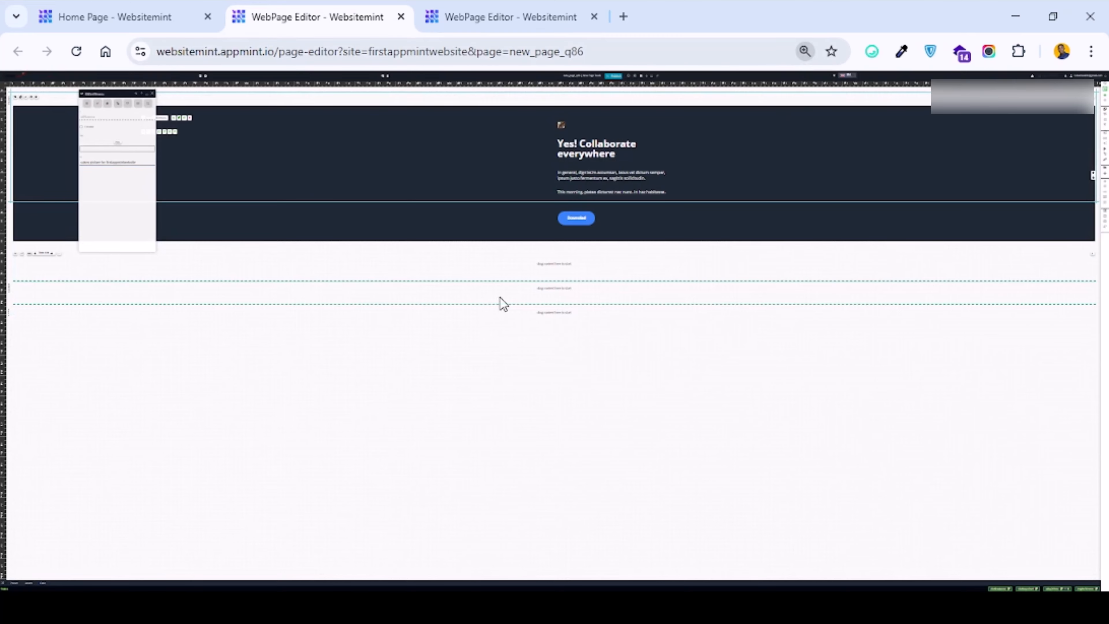
pyautogui.hotkey('ctrl', '0')
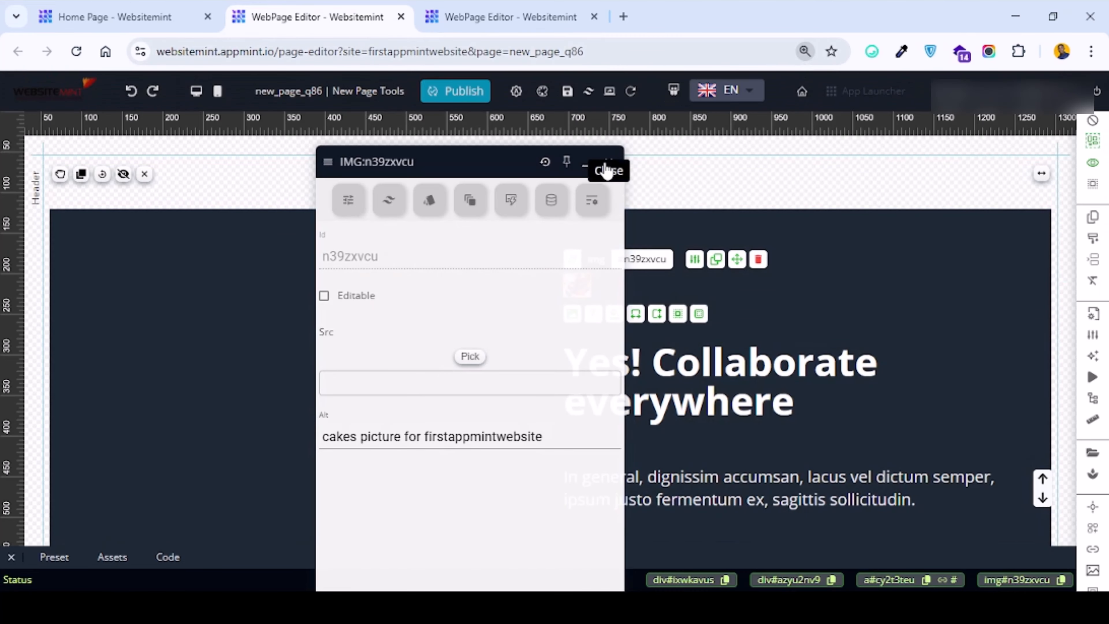
pyautogui.click(608, 161)
pyautogui.click(773, 307)
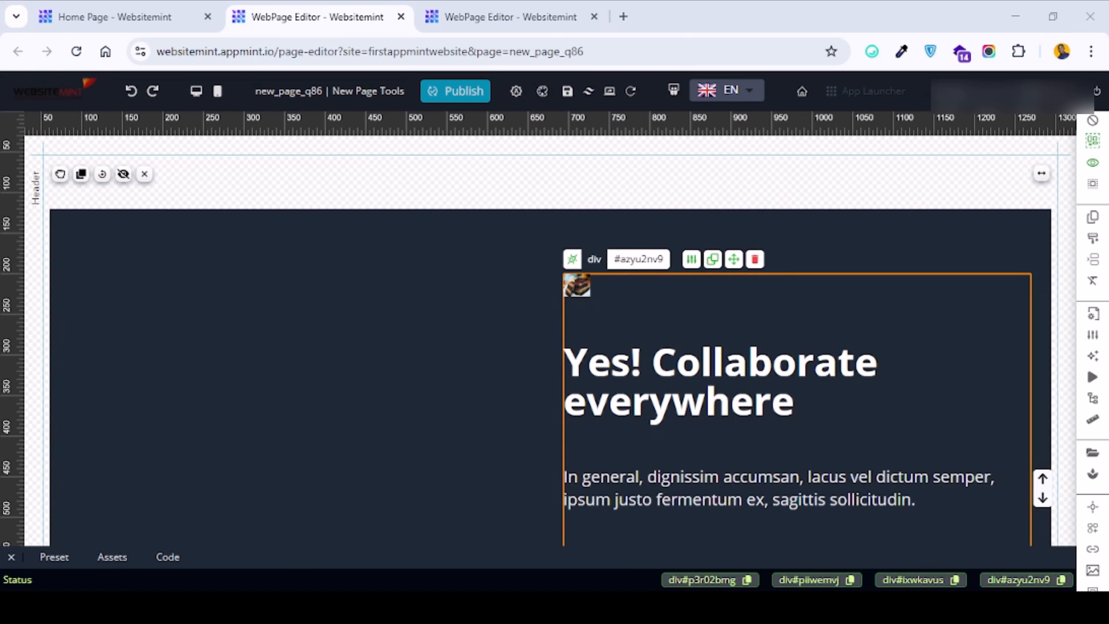
# Open google.com/webmaster in a new browser tab.
pyautogui.hotkey('ctrl', 't')
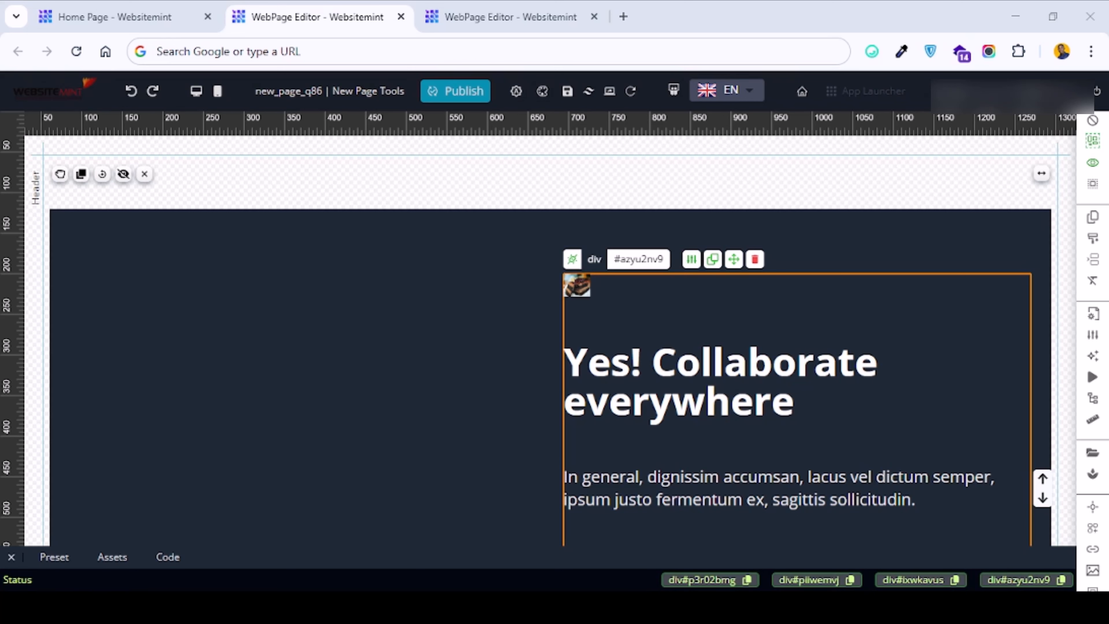
pyautogui.click(440, 46)
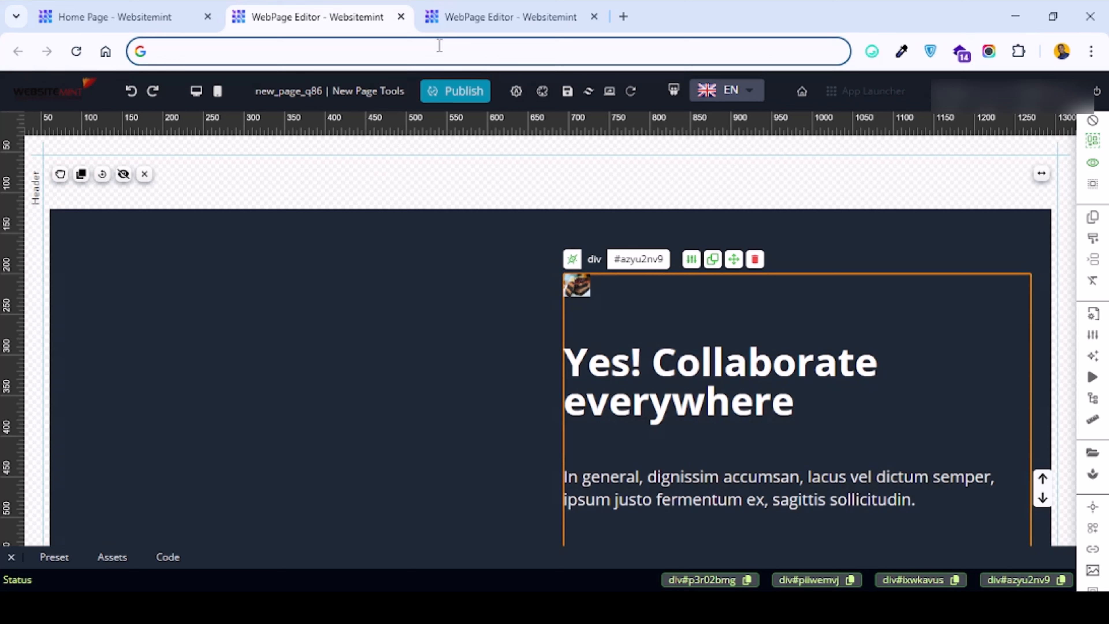
pyautogui.click(623, 17)
pyautogui.write('ggo')
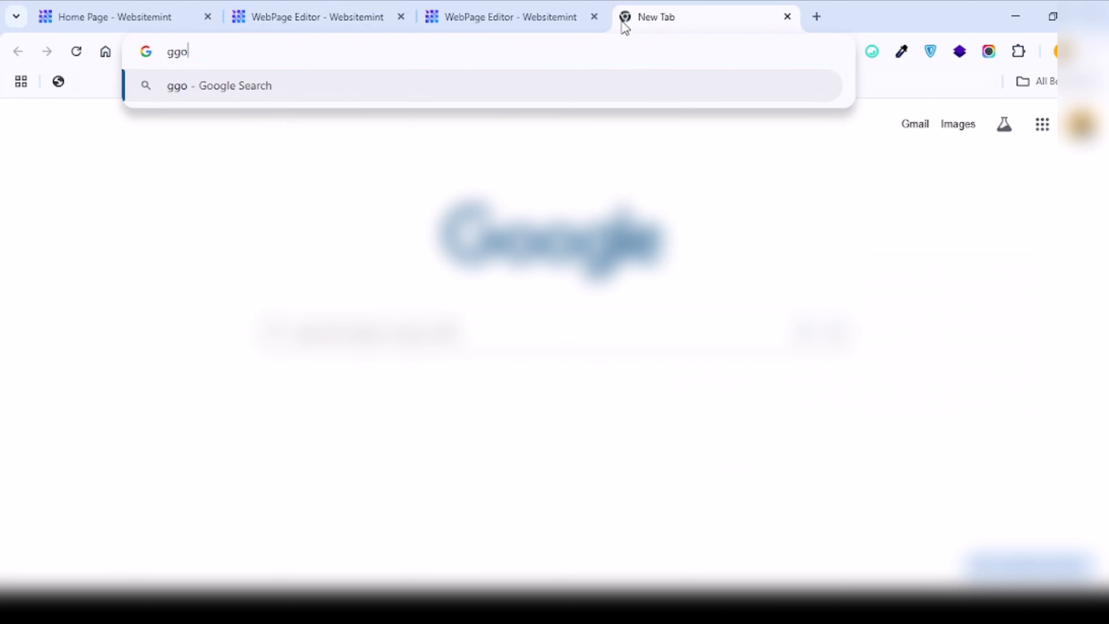
pyautogui.press('BackSpace')
pyautogui.press('BackSpace')
pyautogui.write('oogle.com')
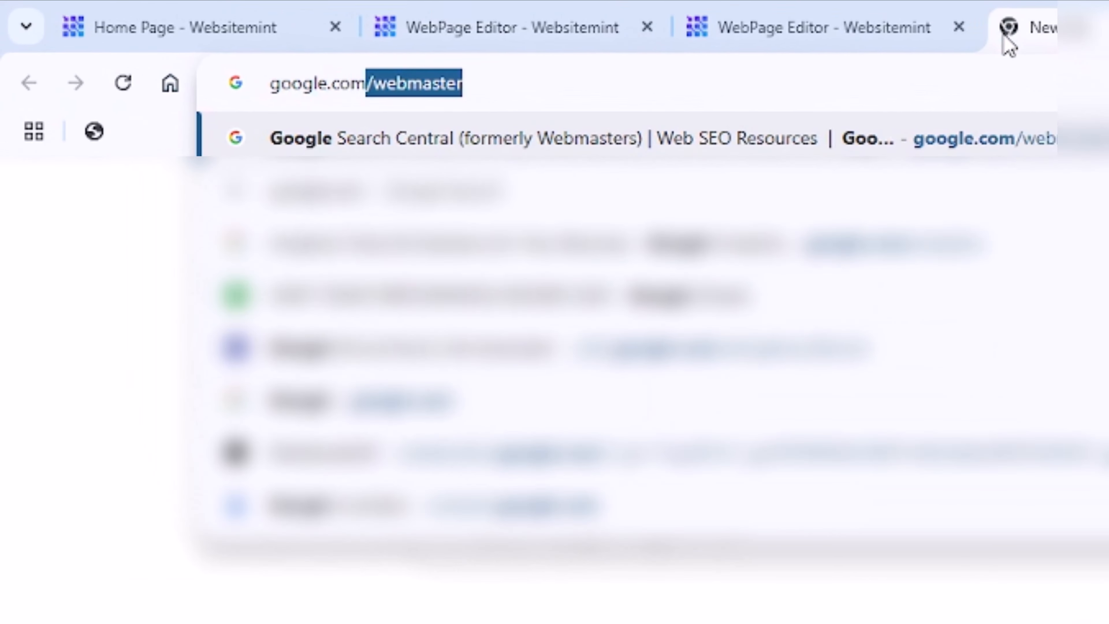
pyautogui.write('/webm')
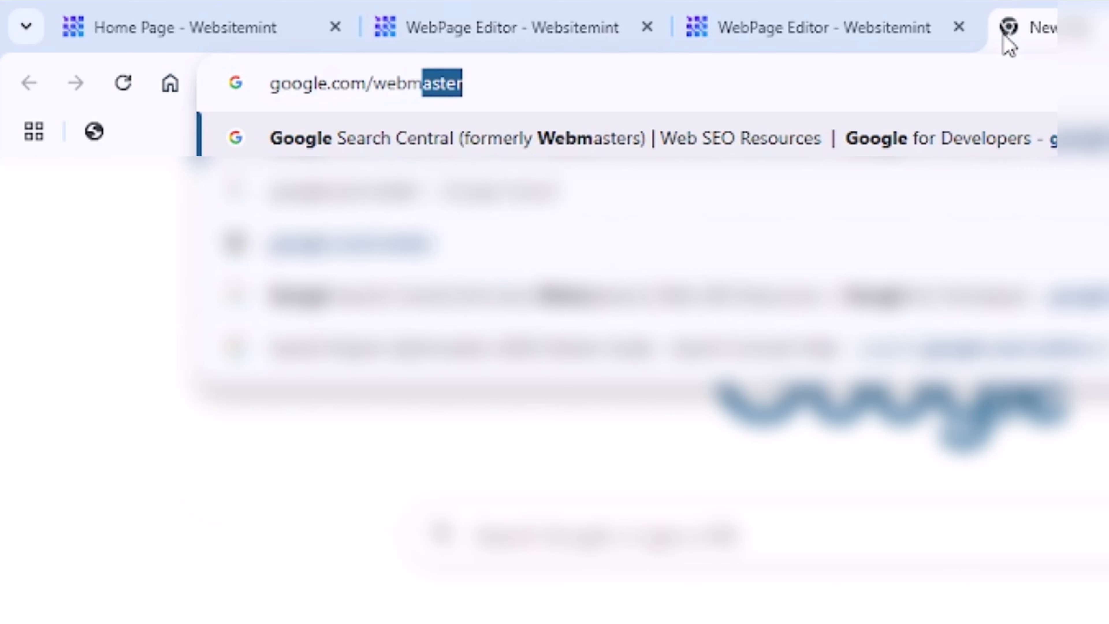
pyautogui.press('Return')
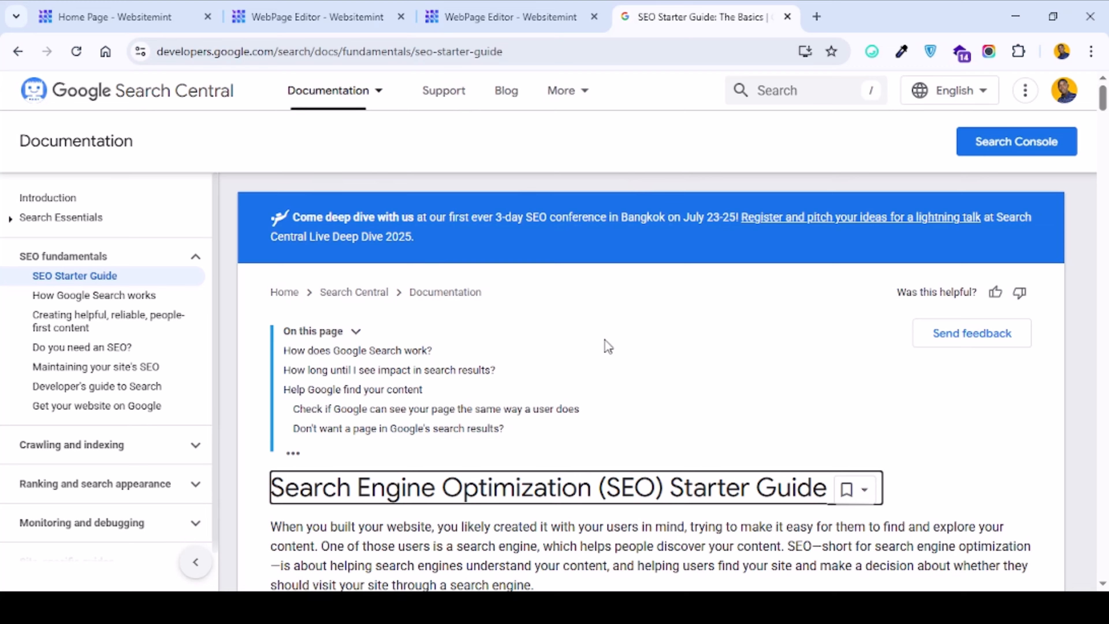
# Read through the Search Engine Optimization (SEO) Starter Guide page.
pyautogui.scroll(-2, 550, 420)
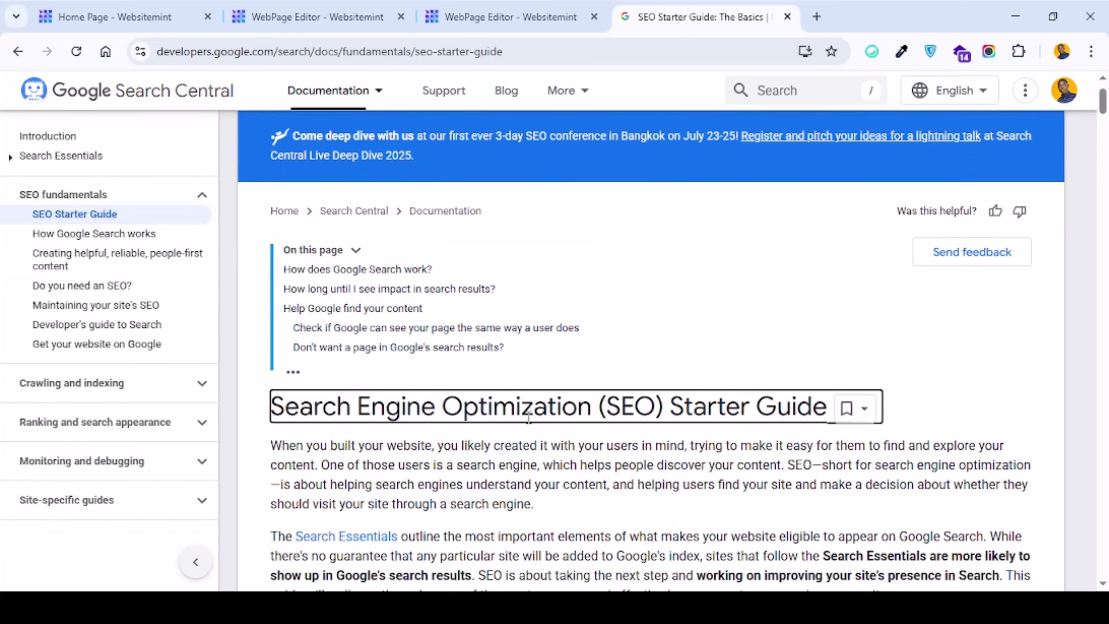
pyautogui.scroll(-4, 495, 265)
pyautogui.scroll(1, 459, 422)
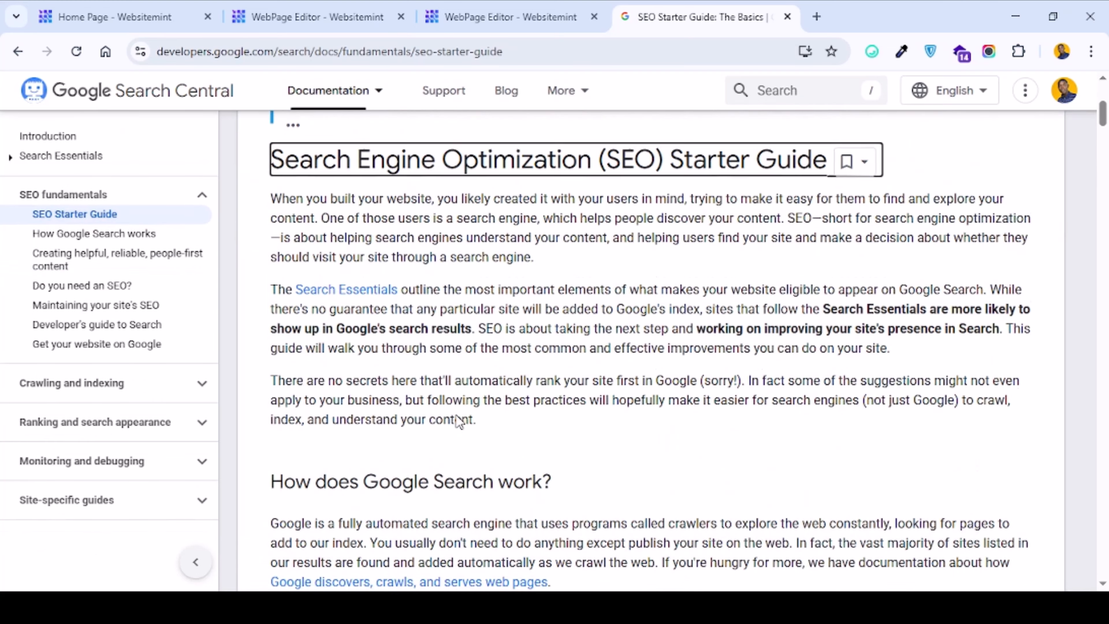
pyautogui.scroll(-20, 458, 422)
pyautogui.scroll(5, 695, 221)
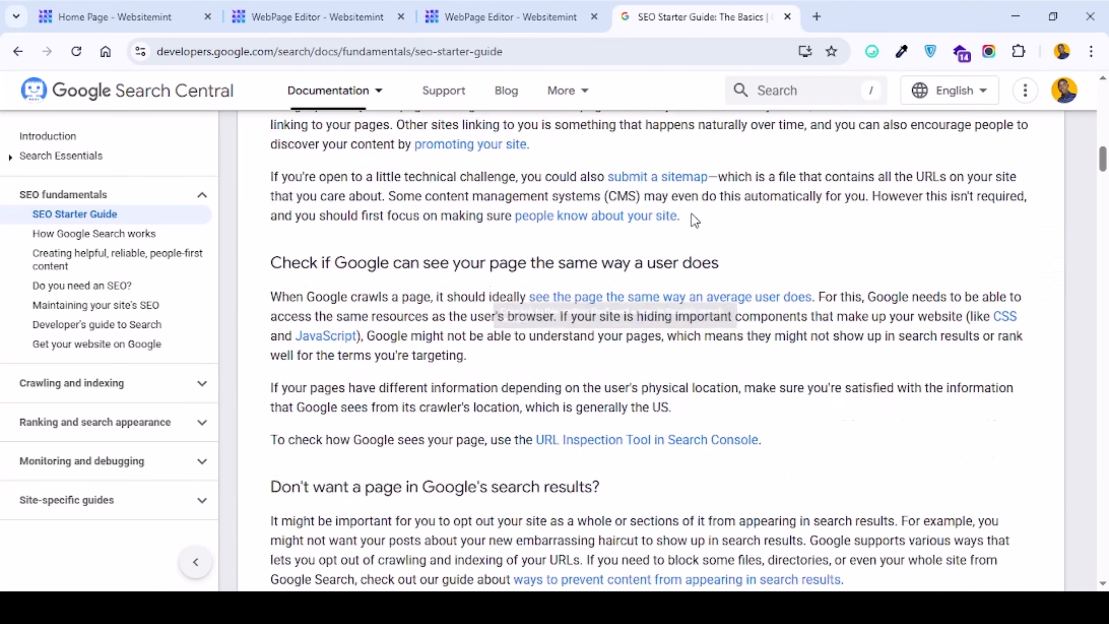
pyautogui.scroll(20, 695, 220)
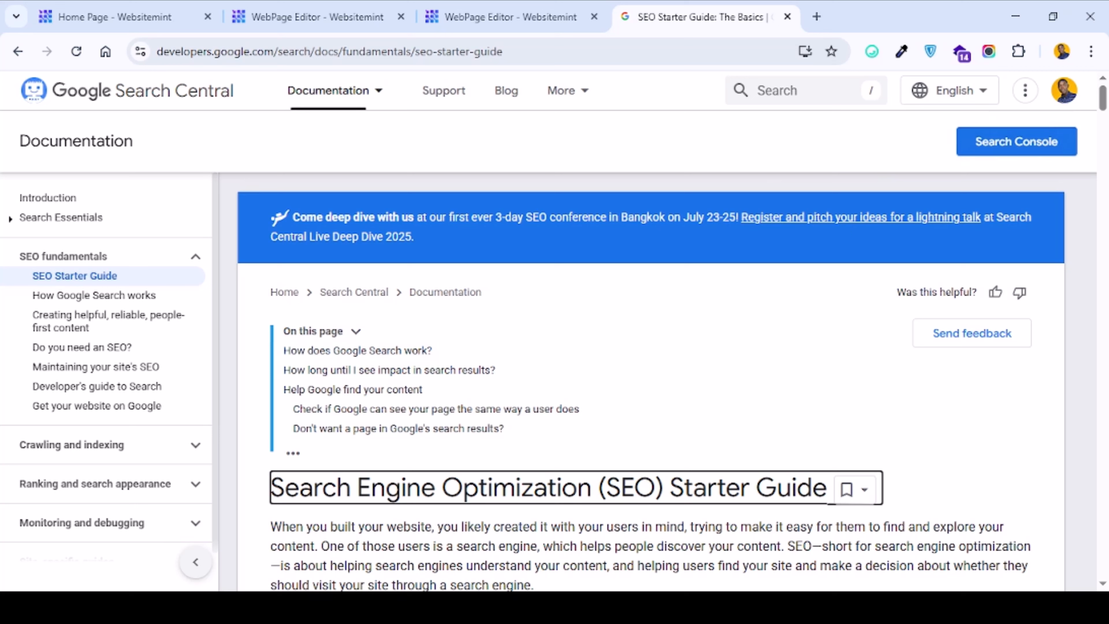
pyautogui.hotkey('alt', 'Tab')
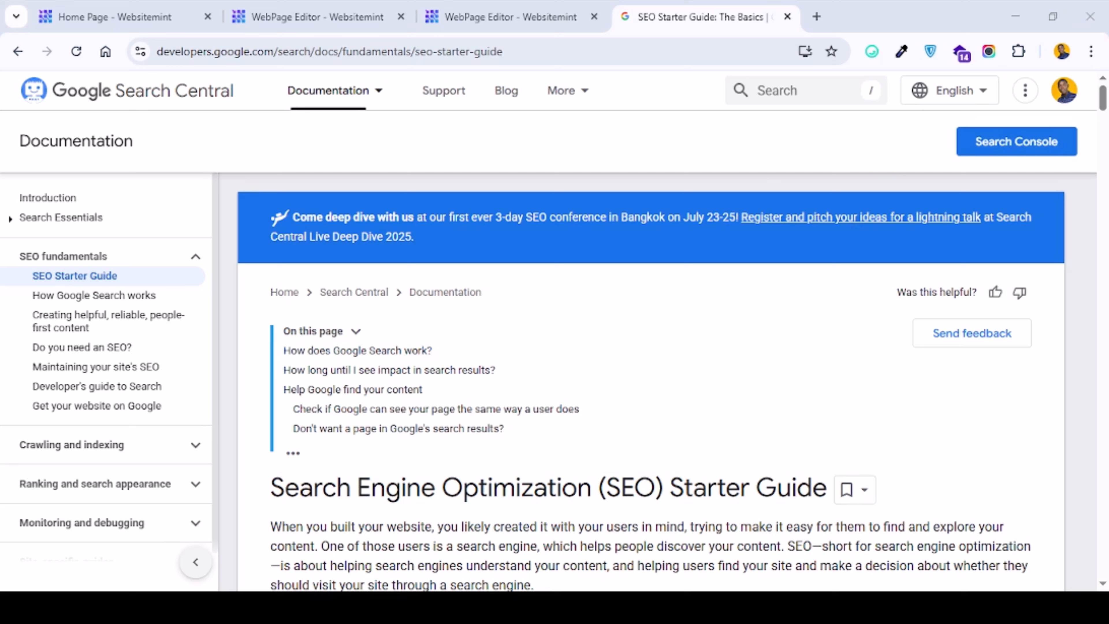